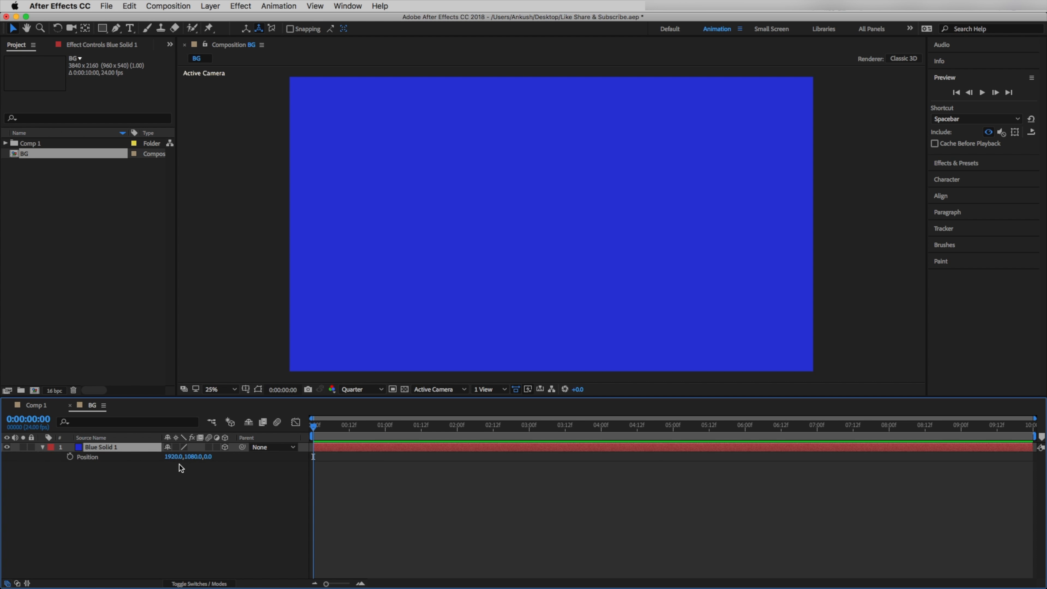
Push Blue Solid 1 back to a Z position of 580 and scale it uniformly to 115%
left_click_drag(211, 456, 245, 463)
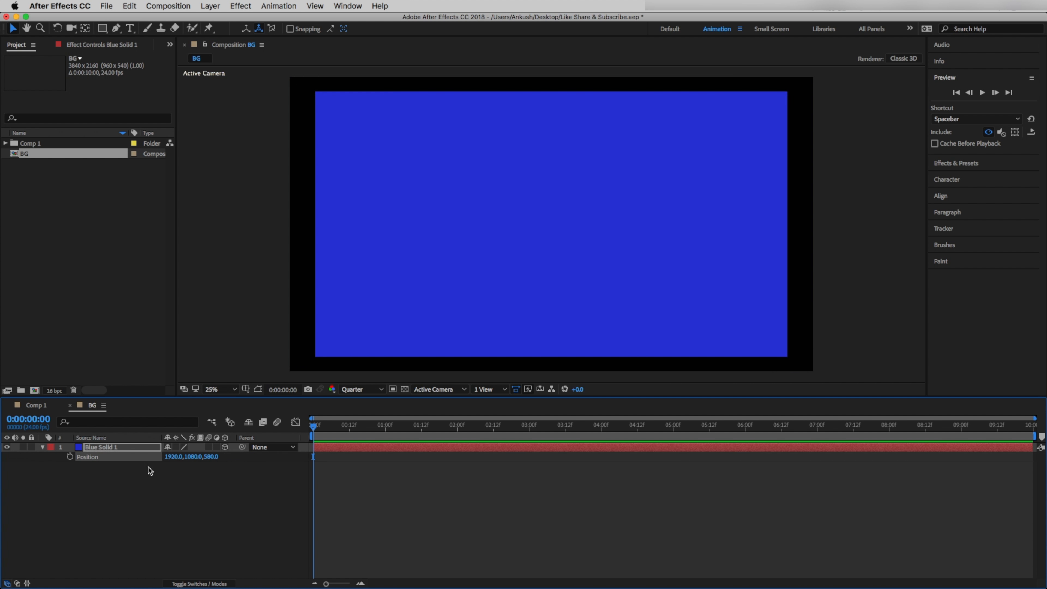
key("s")
left_click(182, 460)
mouse_move(182, 461)
left_mouse_down()
mouse_move(193, 462)
mouse_move(180, 459)
left_mouse_up()
left_click(259, 388)
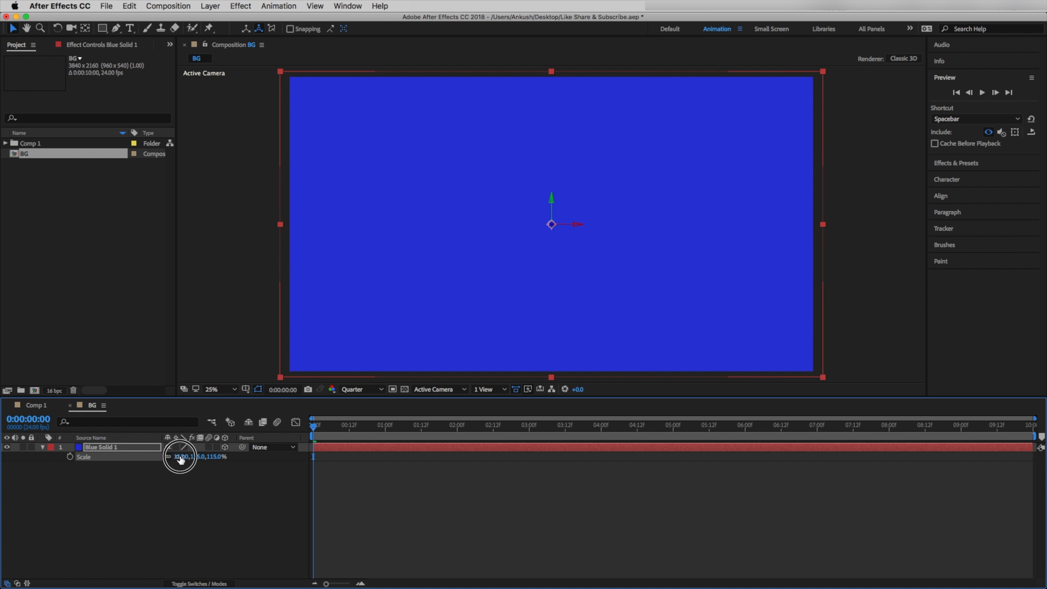
Start a new spot light in the BG composition and set its colour to pale yellow F9F5C6
left_click(111, 499)
right_click(94, 513)
mouse_move(120, 468)
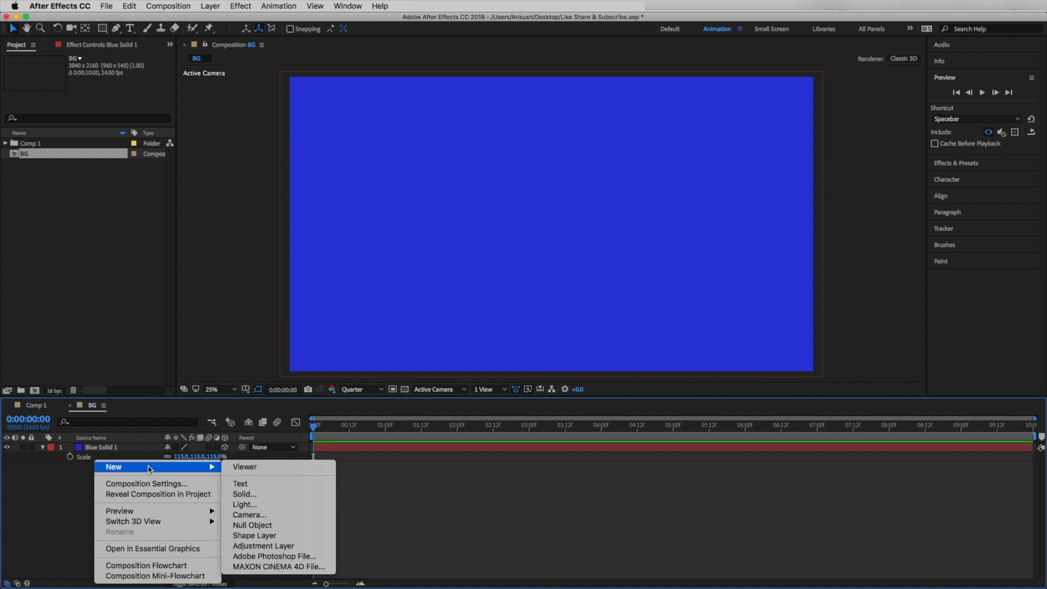
left_click(261, 503)
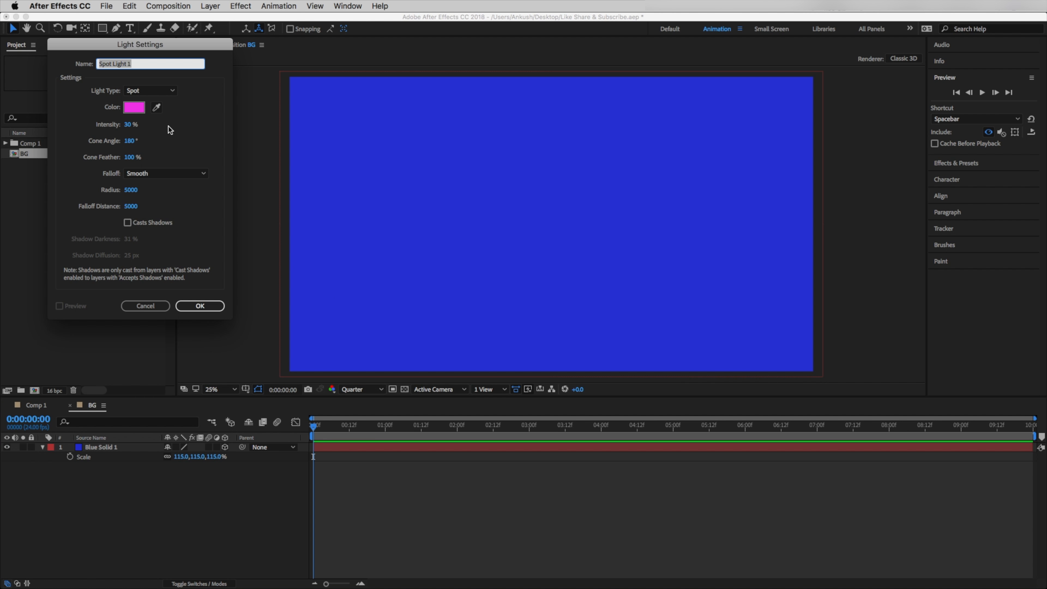
left_click(135, 107)
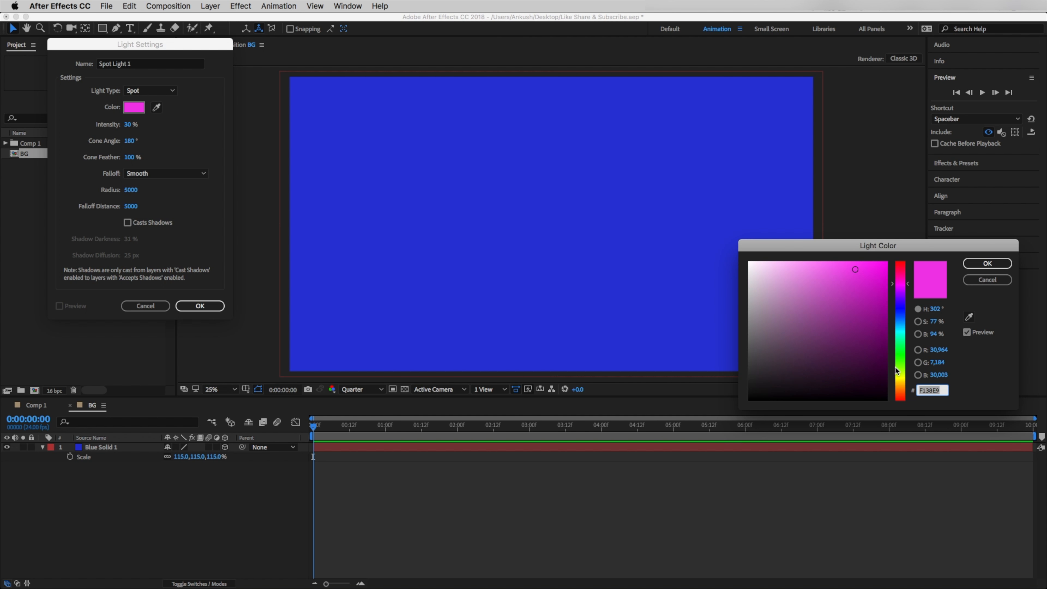
left_click(900, 379)
left_click(776, 264)
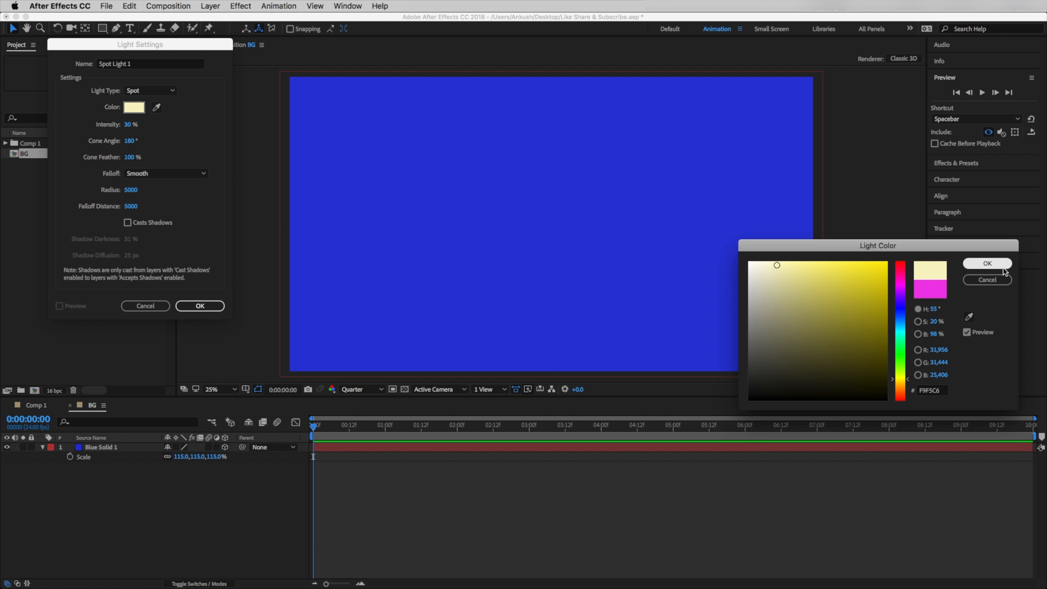
left_click(991, 264)
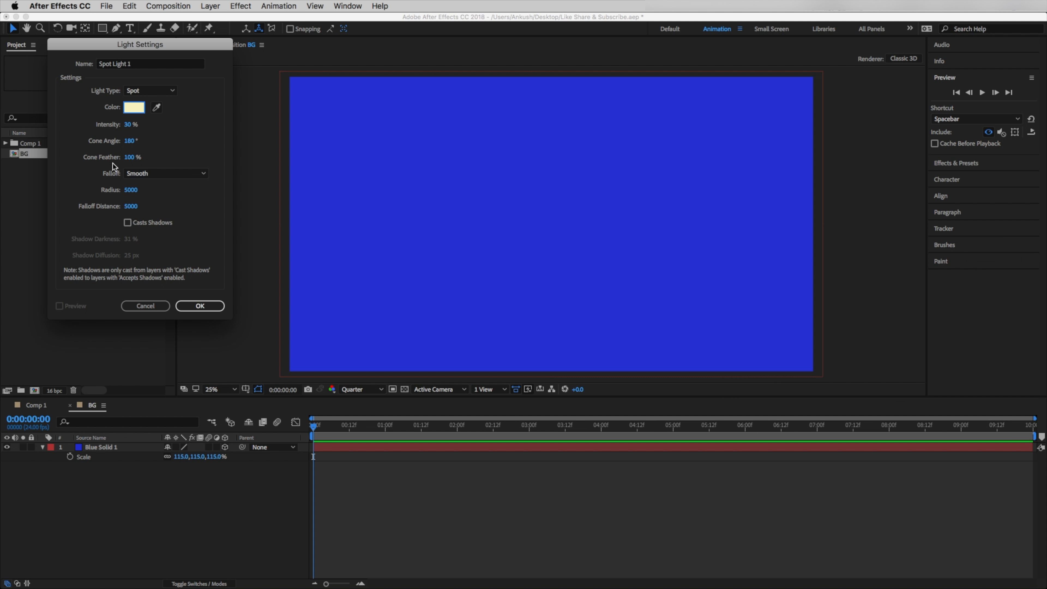
Adjust the new light's intensity, set its radius to 2000 and falloff distance to 3000, and create it
left_click(130, 125)
key("Tab")
key("Return")
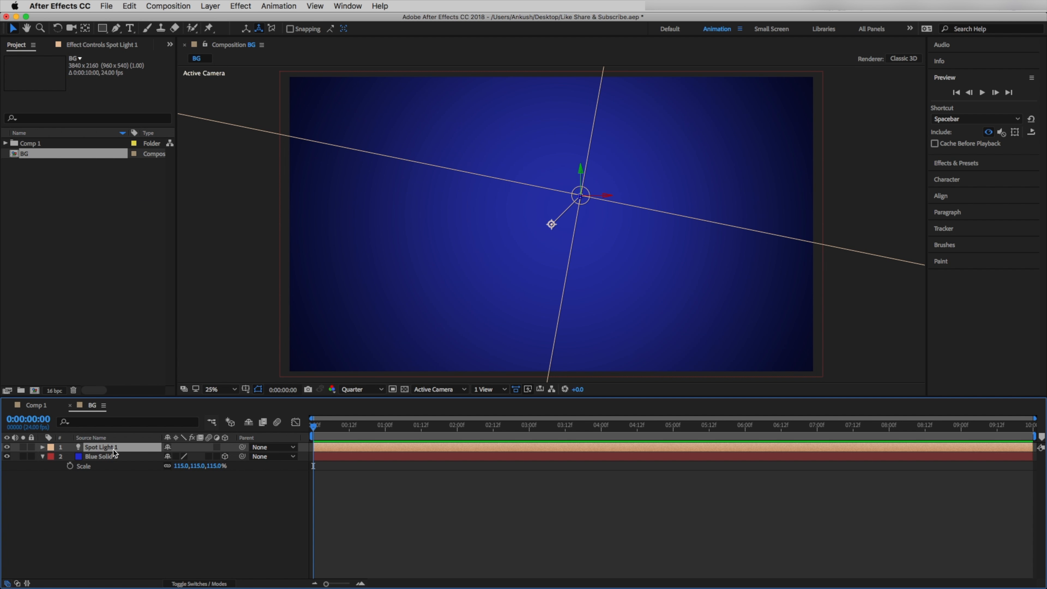
Centre the spot light over the solid at position 1916, 1077, -1333.3
key("p")
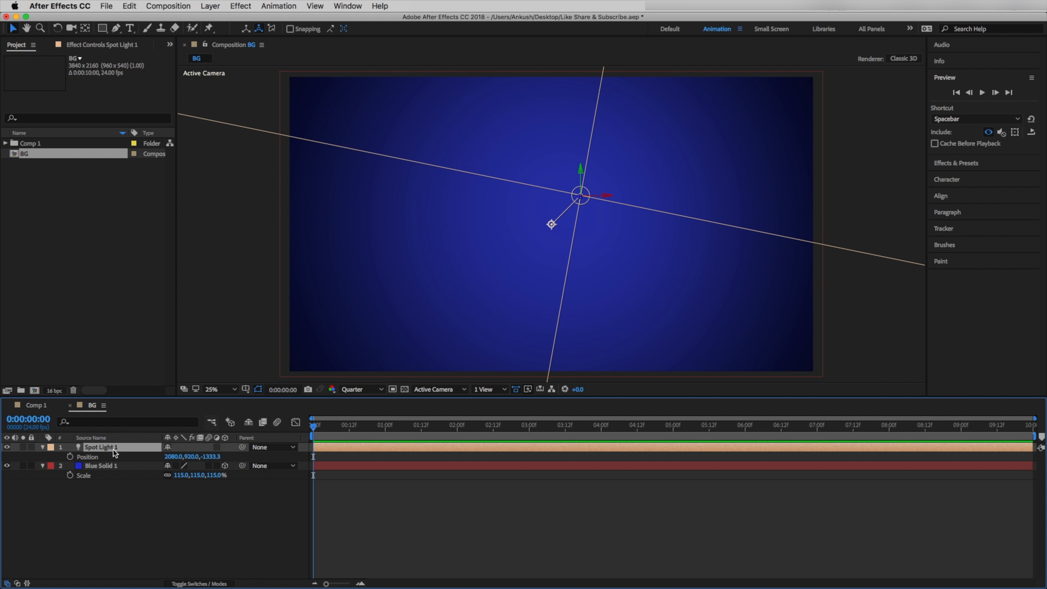
left_click(170, 458)
left_click_drag(169, 457, 84, 474)
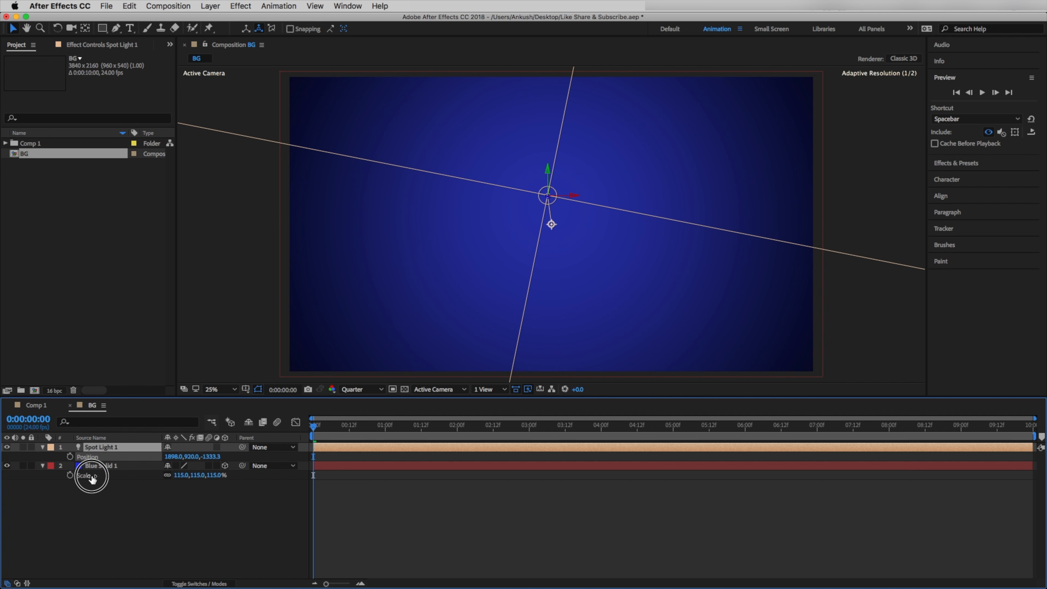
left_click_drag(191, 458, 214, 472)
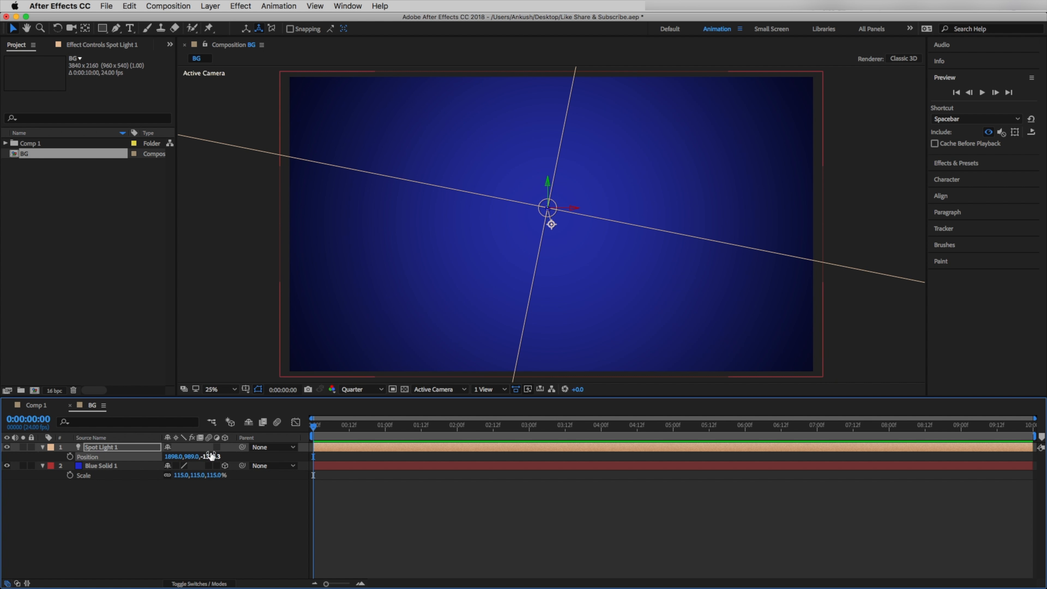
left_click(201, 461)
mouse_move(201, 463)
left_mouse_down()
mouse_move(215, 467)
mouse_move(182, 463)
mouse_move(205, 467)
left_mouse_up()
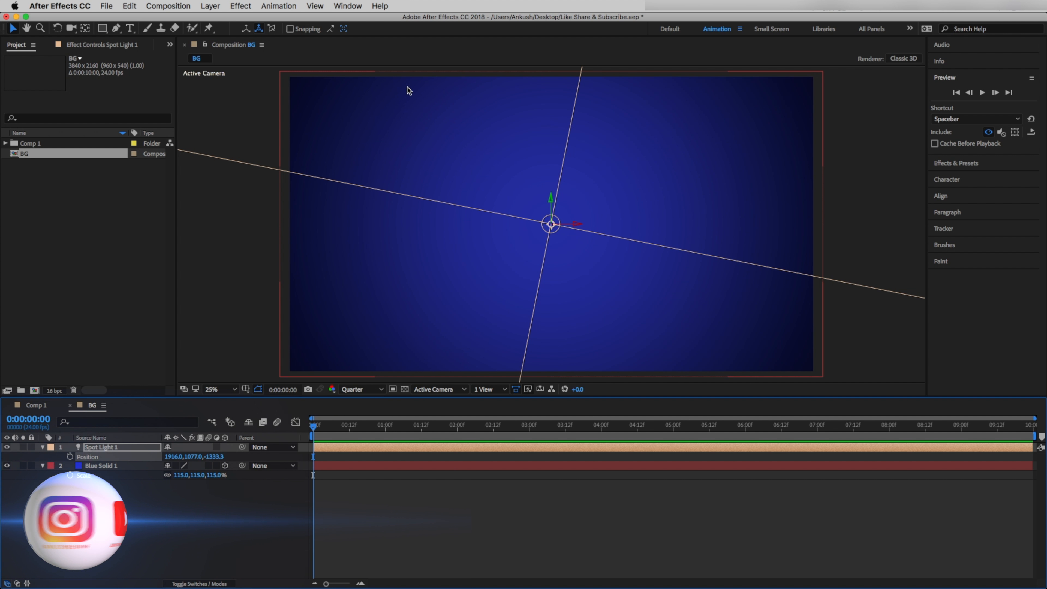
Set Spot Light 1's intensity to 75% and try several colours, settling on light orange F4B96E
double_click(106, 446)
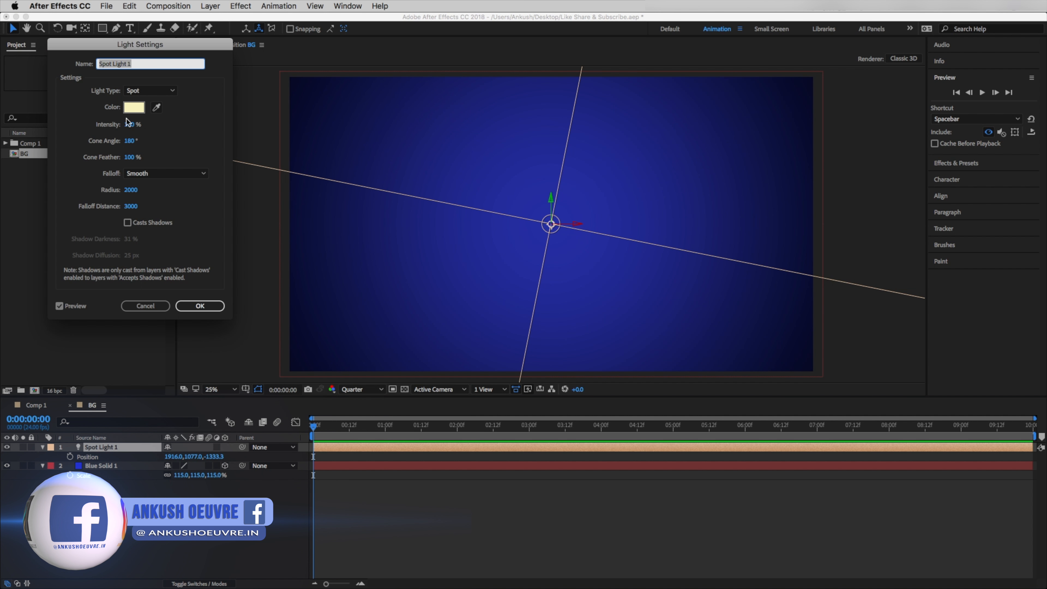
left_click_drag(118, 126, 111, 124)
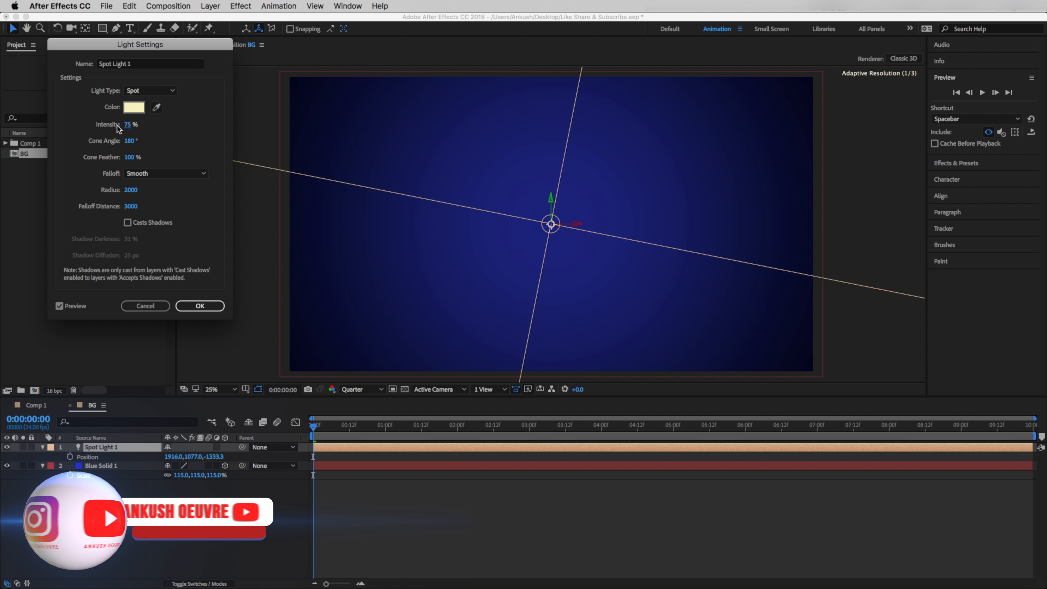
left_click(133, 108)
left_click(863, 270)
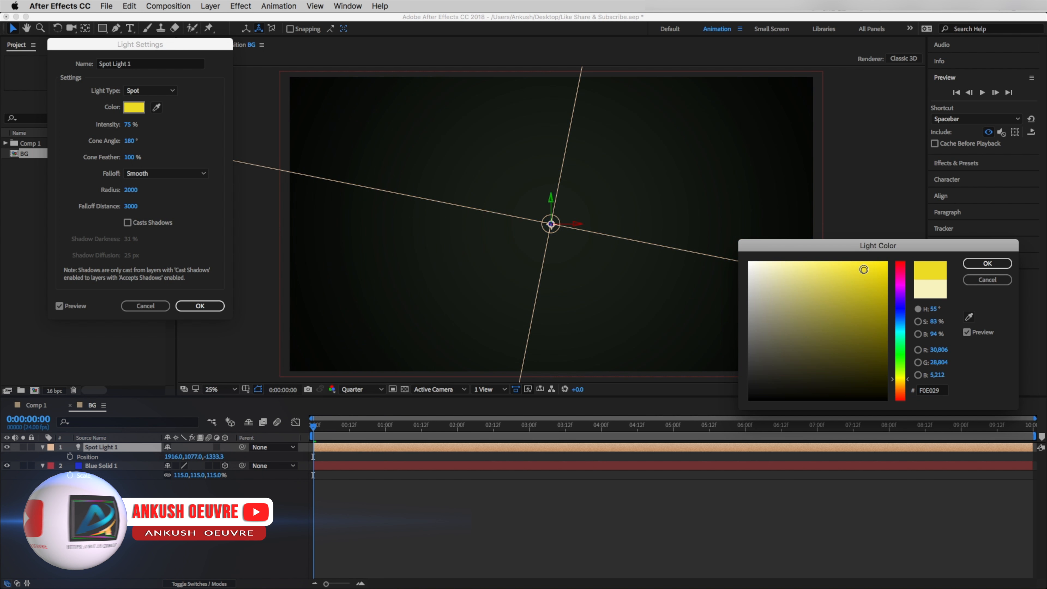
left_click(841, 265)
left_click(900, 287)
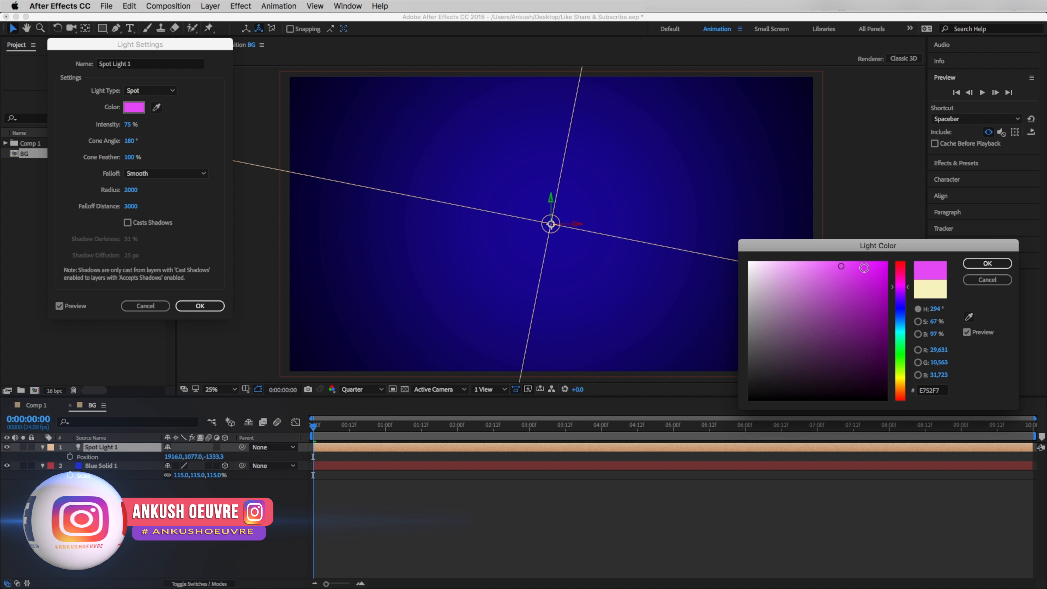
left_click(855, 267)
left_click(900, 354)
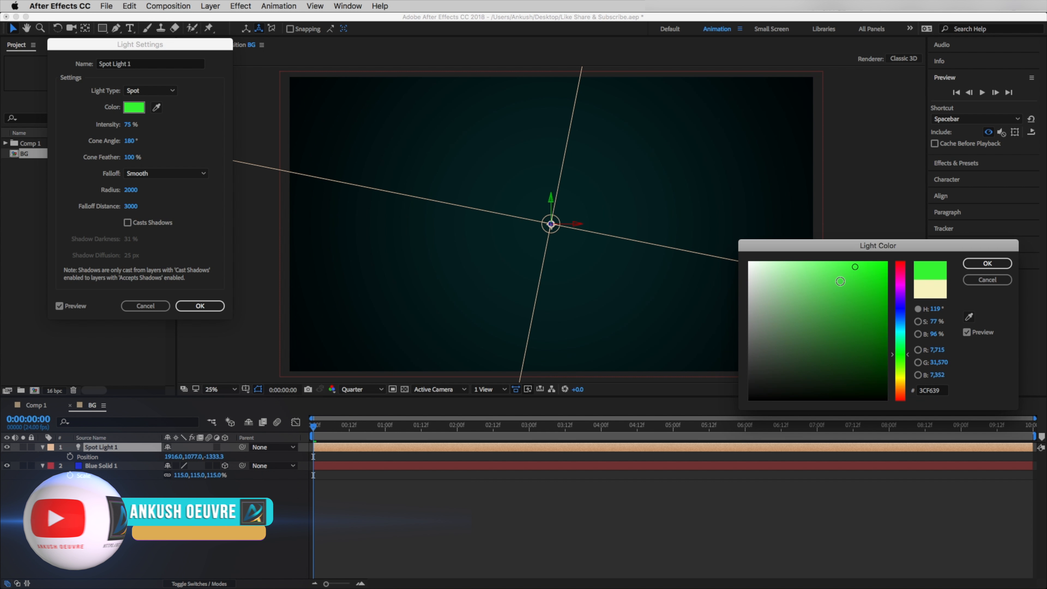
left_click(900, 388)
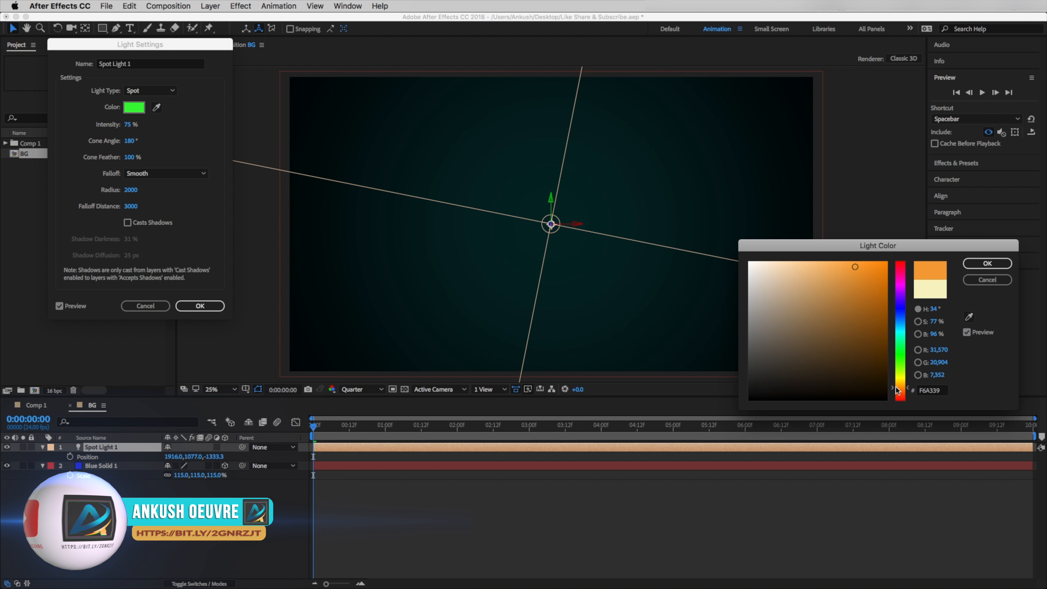
mouse_move(856, 268)
left_mouse_down()
mouse_move(801, 264)
mouse_move(824, 268)
left_mouse_up()
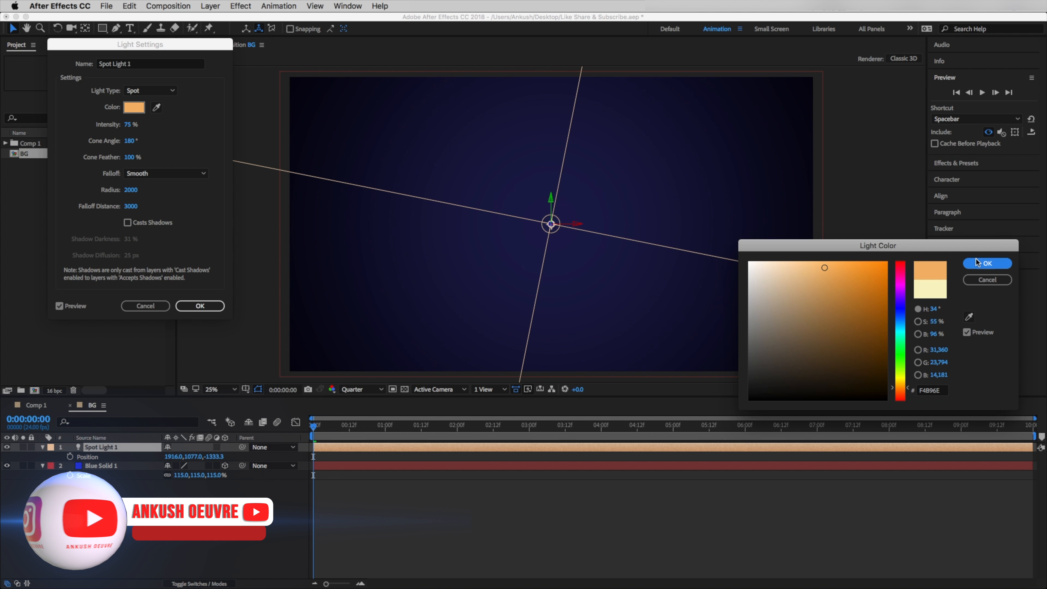
left_click(987, 263)
left_click(199, 307)
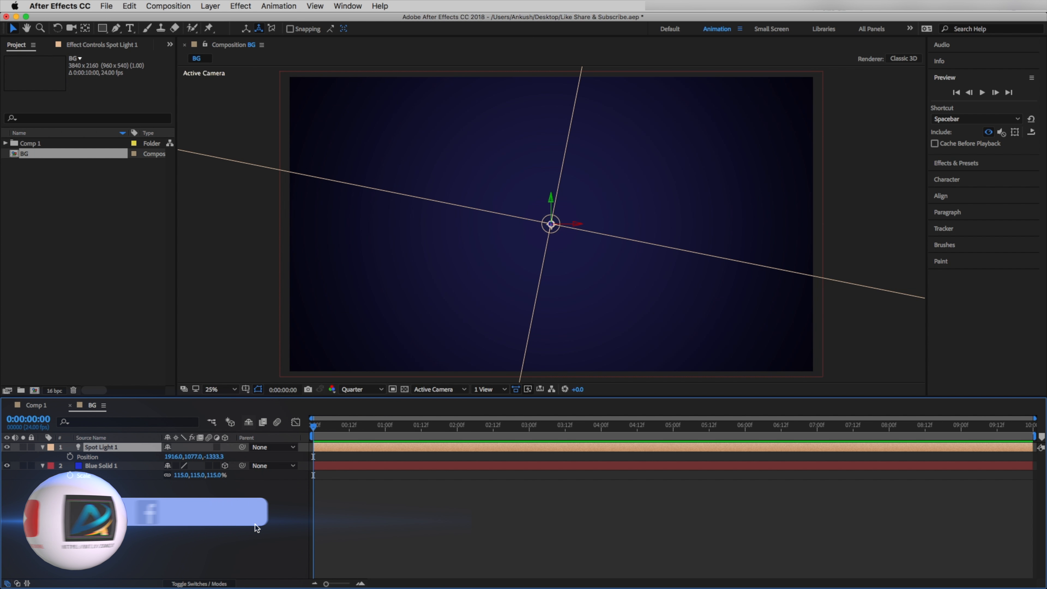
Deselect the spot light and collapse the properties of both layers in the BG composition
left_click(134, 515)
left_click(43, 447)
left_click(44, 457)
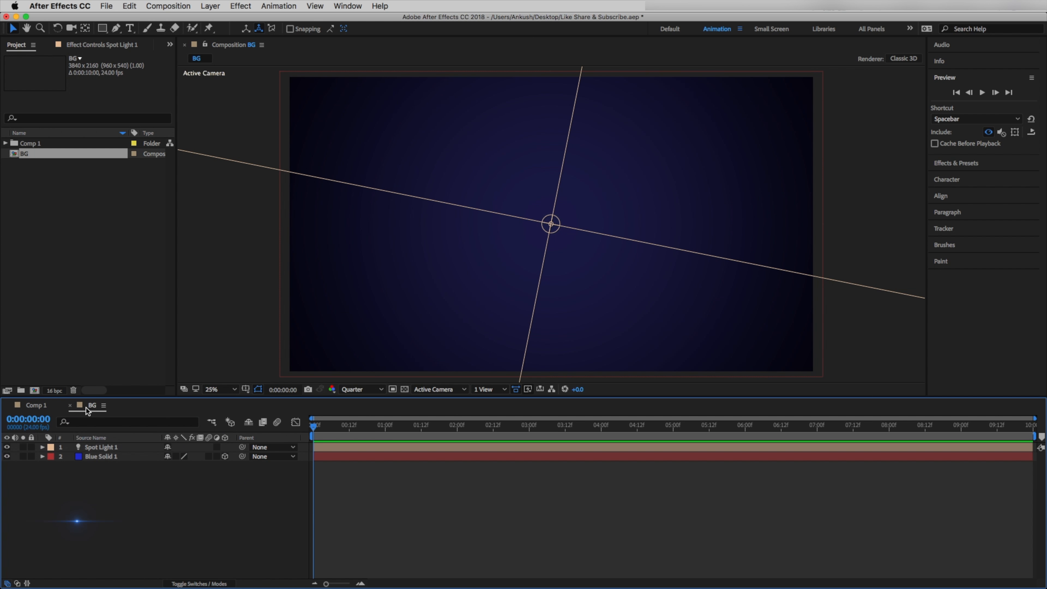
Create a 3840 × 2160, 24 fps, 10-second composition named Main Comp and place the BG composition in it
left_click(34, 390)
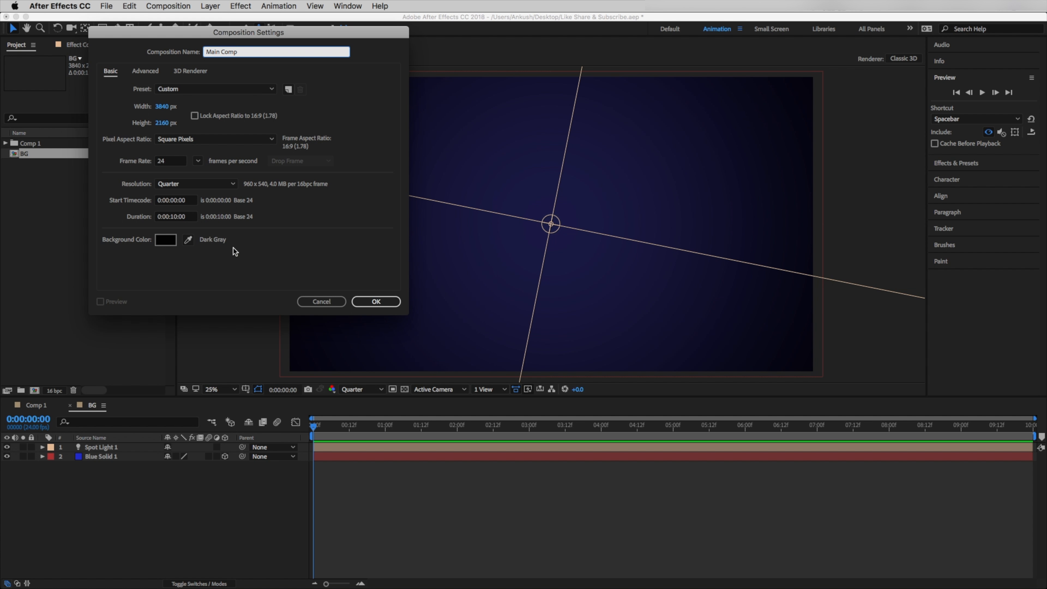
left_click(379, 303)
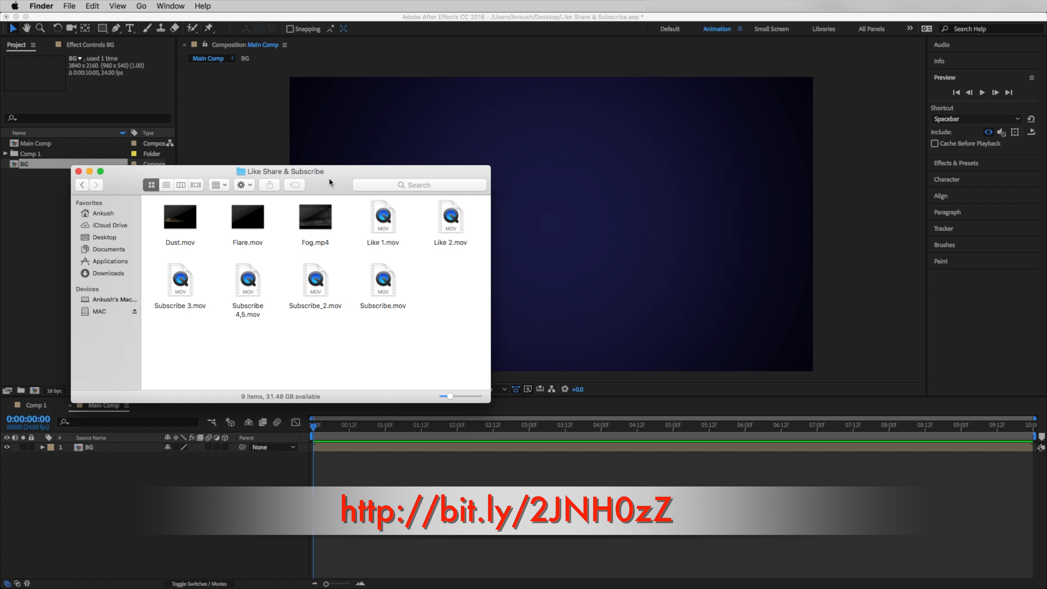
Import Like 2.mov from the Like Share & Subscribe folder above BG in Main Comp and preview it from the start
left_click_drag(329, 178, 680, 136)
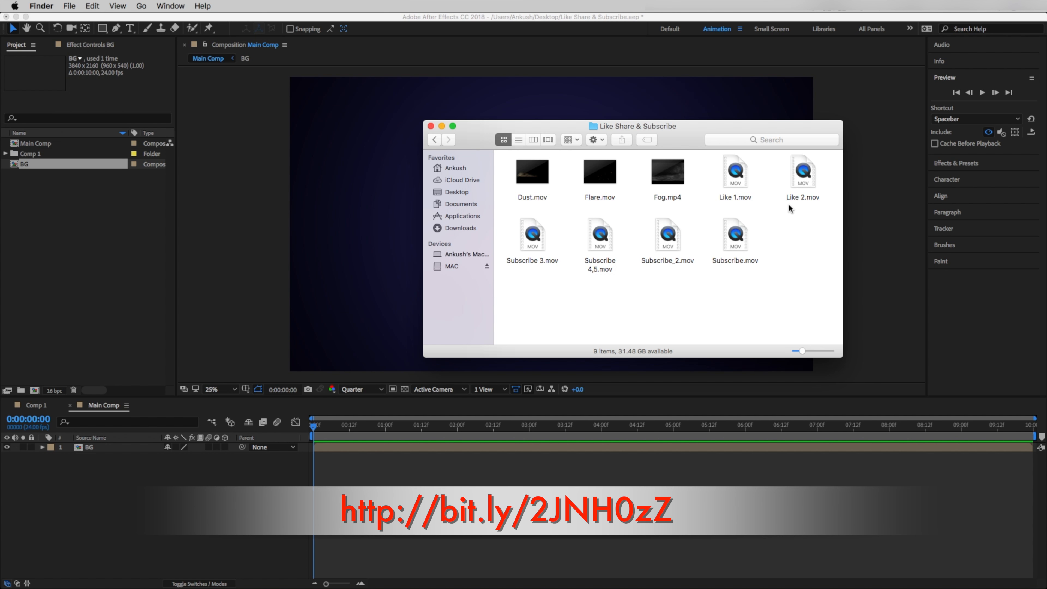
left_click_drag(802, 173, 117, 526)
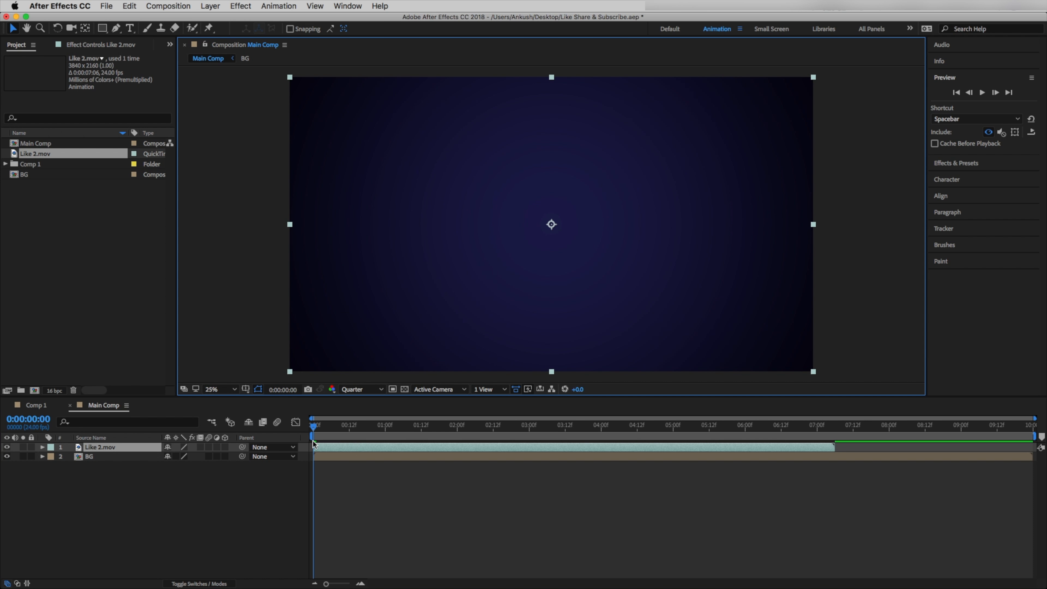
left_click(314, 425)
key("space")
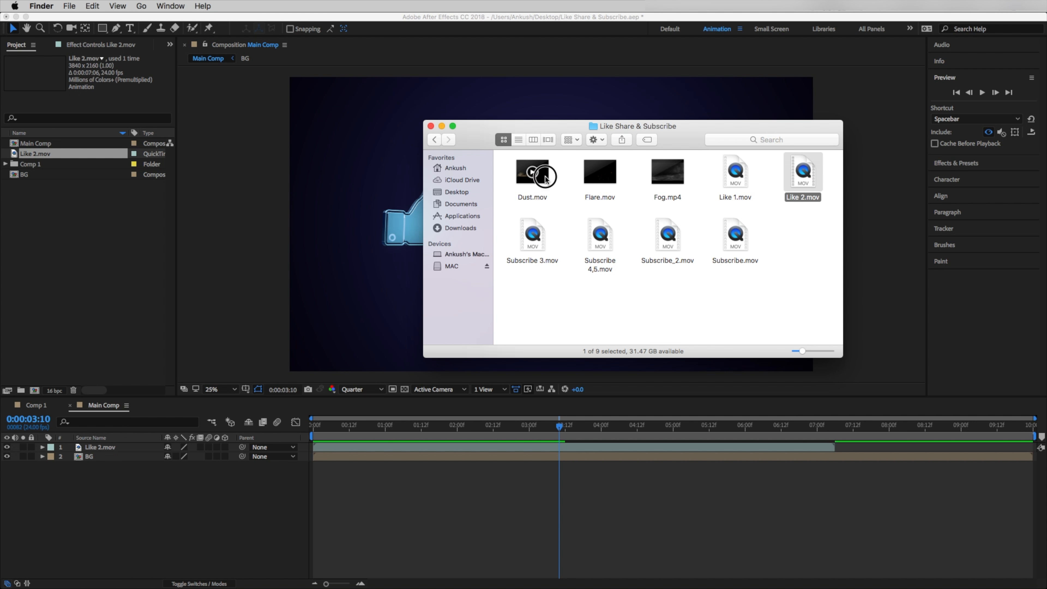
Import Dust.mov as the top layer of Main Comp and stretch its horizontal scale to 127%, keeping the height at 100%
left_click_drag(545, 177, 166, 489)
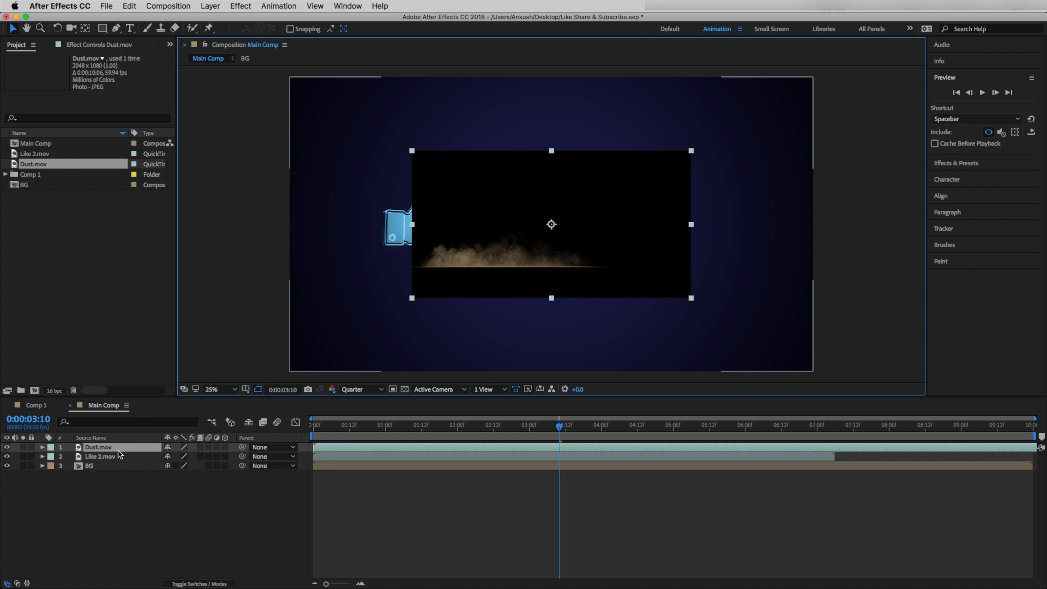
key("s")
mouse_move(182, 457)
left_mouse_down()
mouse_move(243, 465)
mouse_move(196, 455)
left_mouse_up()
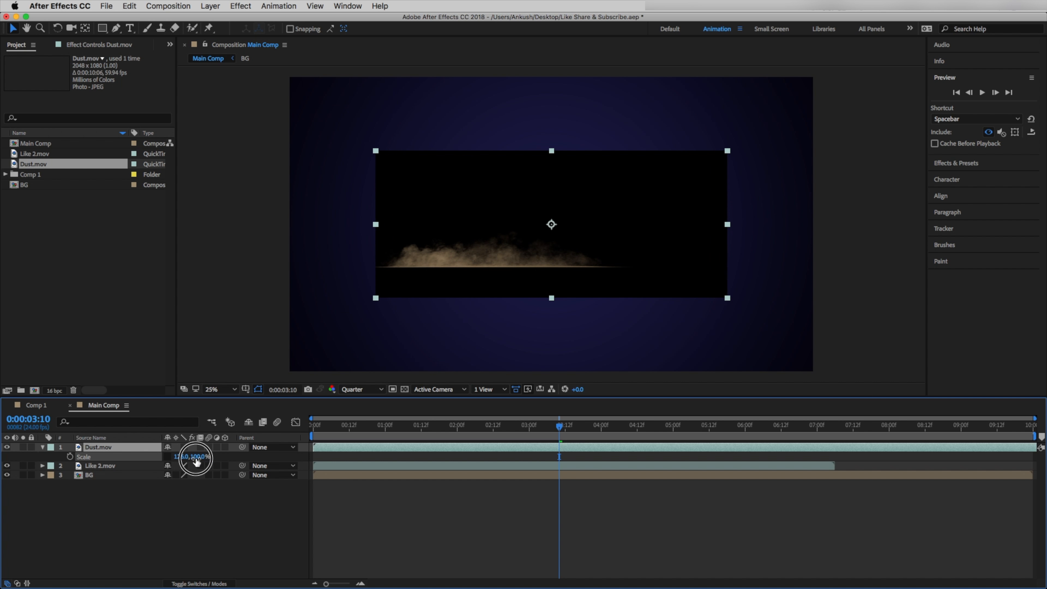
left_click(143, 521)
Change the Dust.mov layer's blending mode to Add
left_click(201, 584)
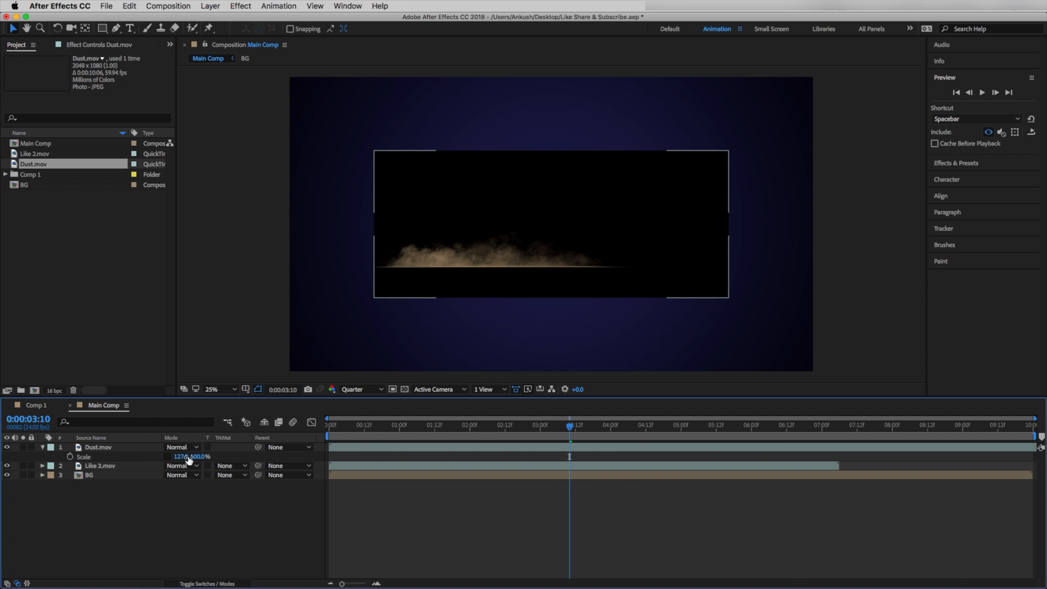
left_click(181, 447)
left_click(193, 251)
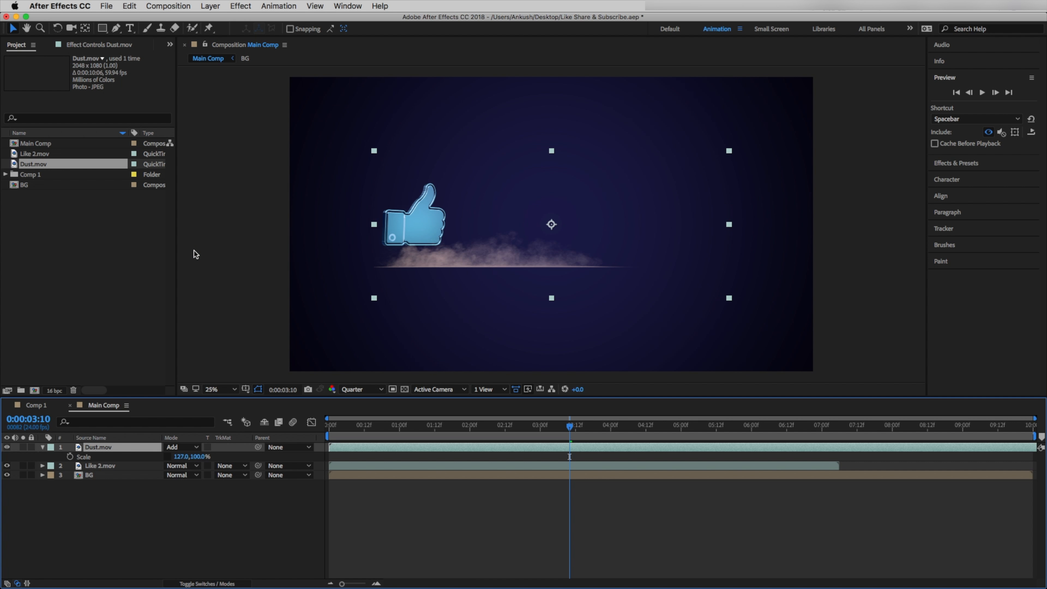
Move Dust.mov to position 1566, 1009 beneath the thumbs-up icon, previewing from the start to check the fit
key("p")
left_click_drag(173, 457, 130, 458)
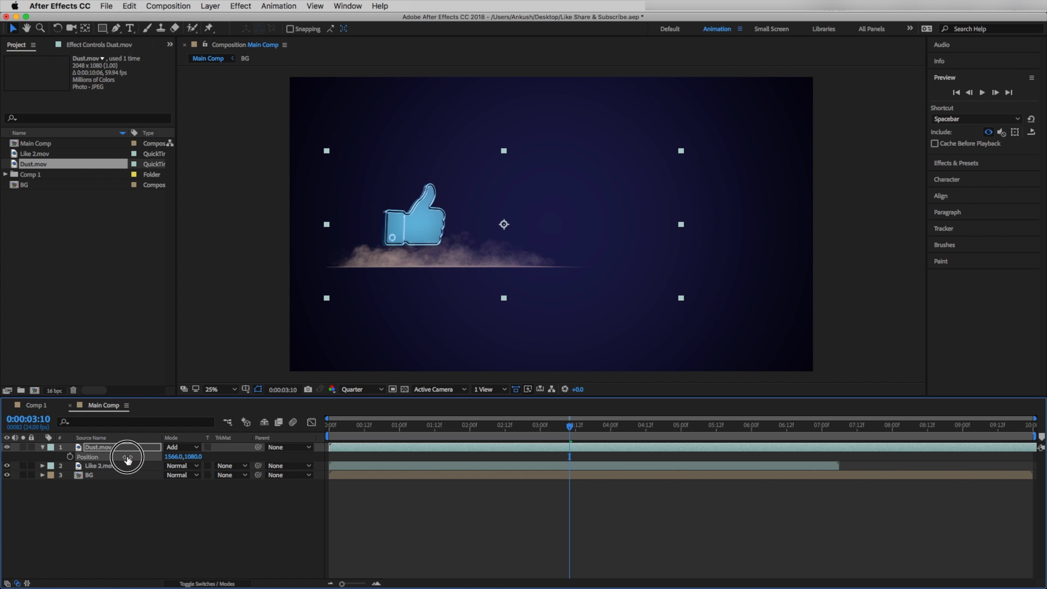
left_click_drag(569, 425, 322, 450)
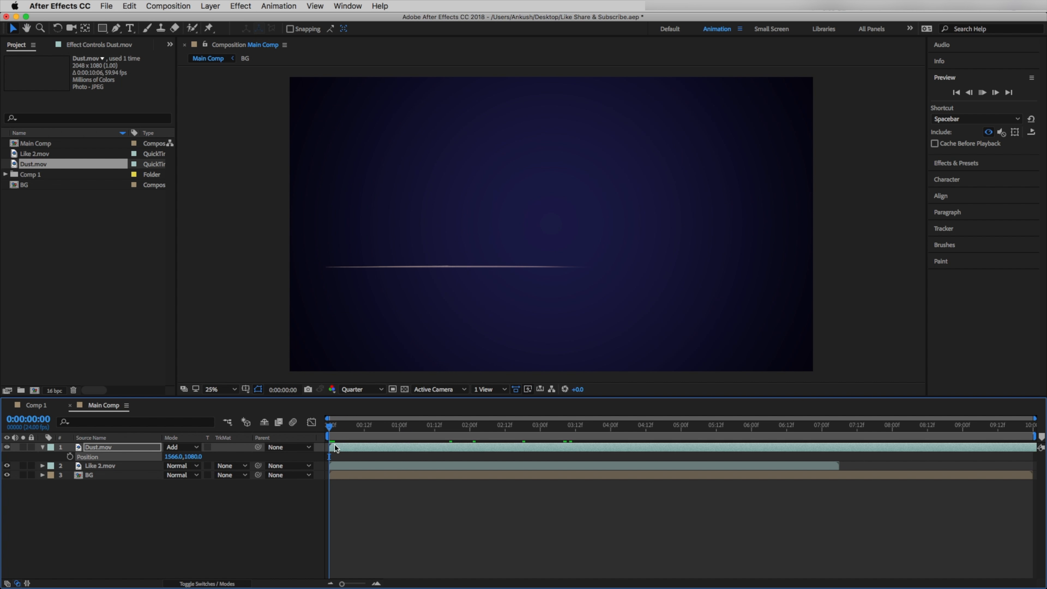
key("space")
left_click_drag(431, 441, 406, 450)
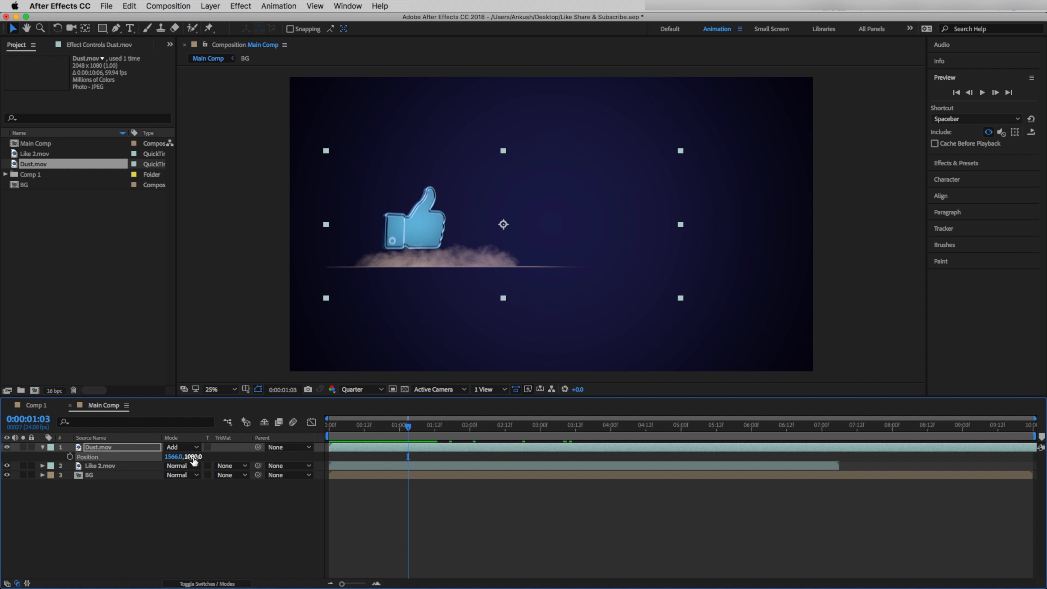
left_click_drag(194, 457, 165, 446)
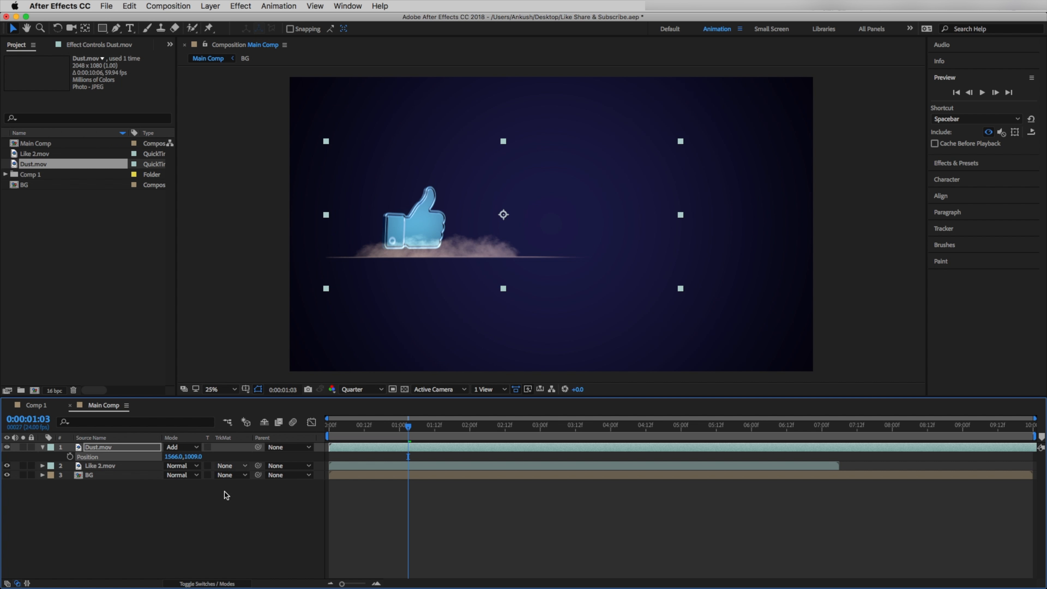
Make Dust.mov a 3D layer
left_click(228, 583)
left_click(225, 447)
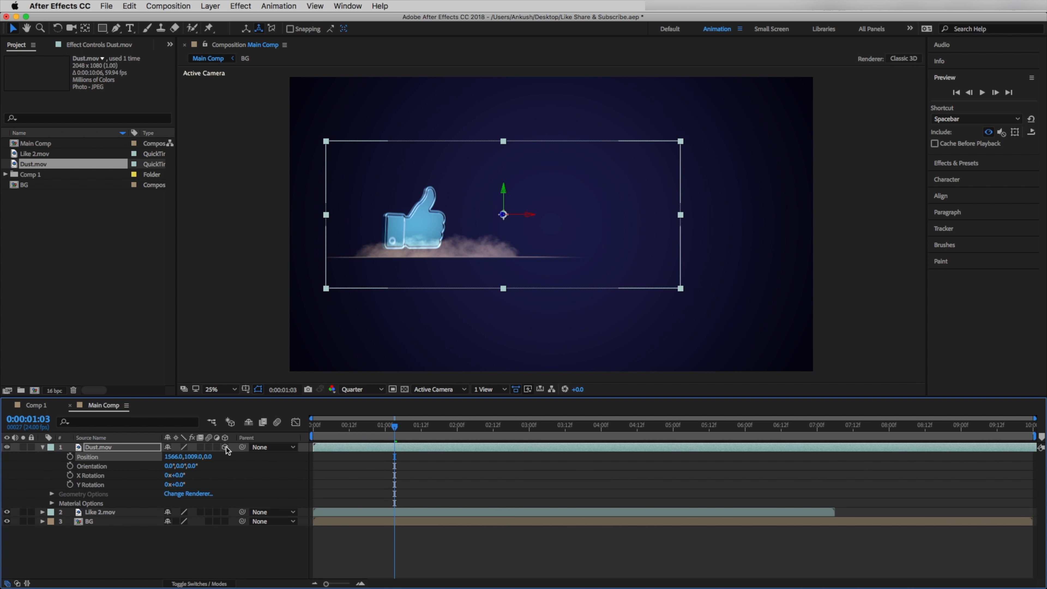
Enlarge Dust.mov slightly and set its 3D position to 1530, 986, 310
key("s")
left_click_drag(177, 458, 148, 458)
left_click(150, 452)
left_click(112, 446)
key("p")
Create a yellow 3840 × 2160 solid in Main Comp and place it directly beneath the Dust.mov layer
right_click(167, 515)
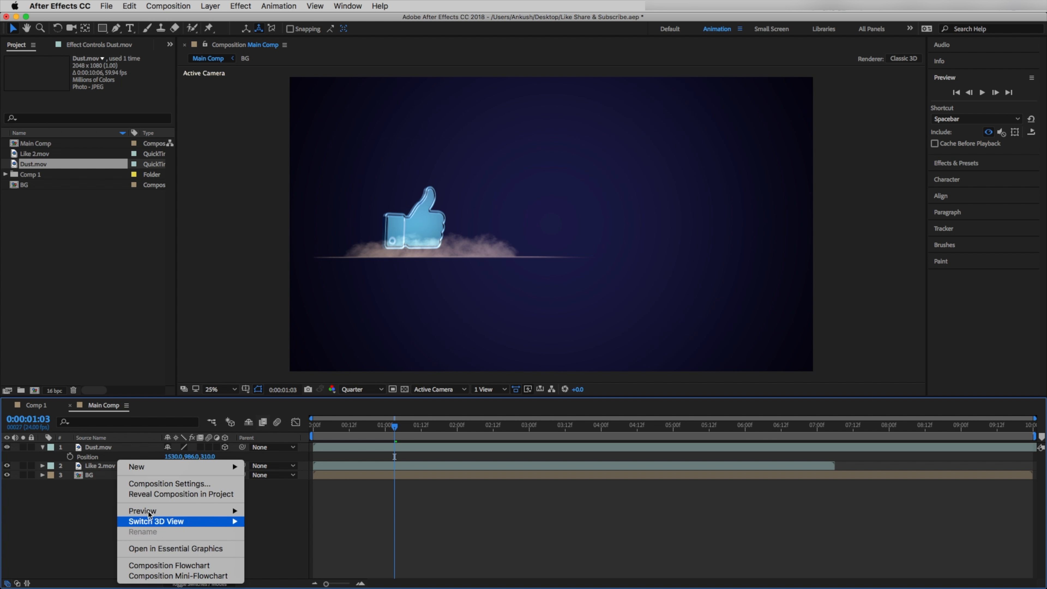
mouse_move(153, 468)
left_click(313, 495)
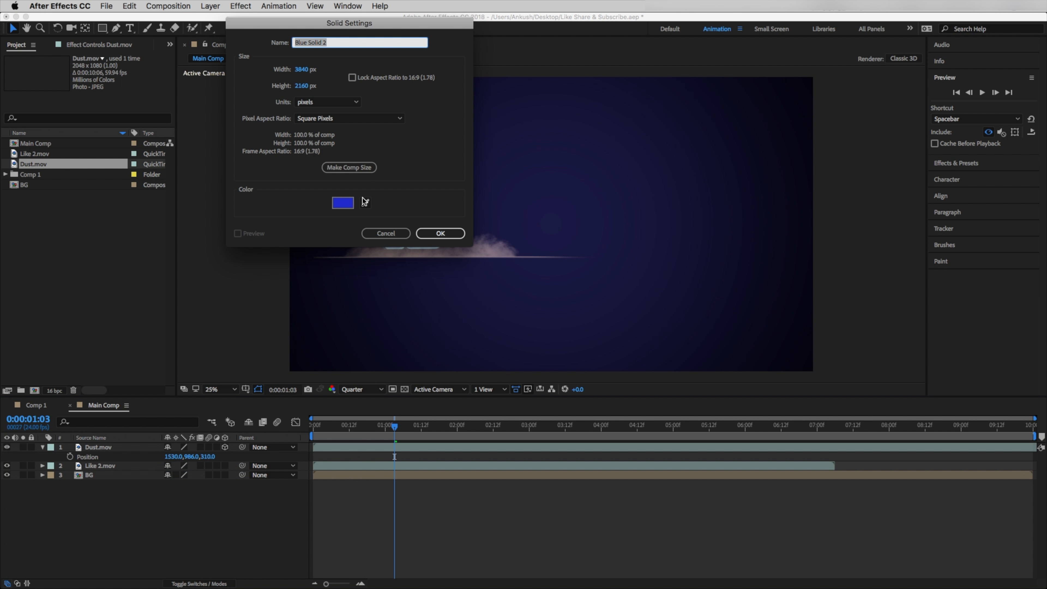
left_click(342, 202)
left_click_drag(897, 373, 894, 381)
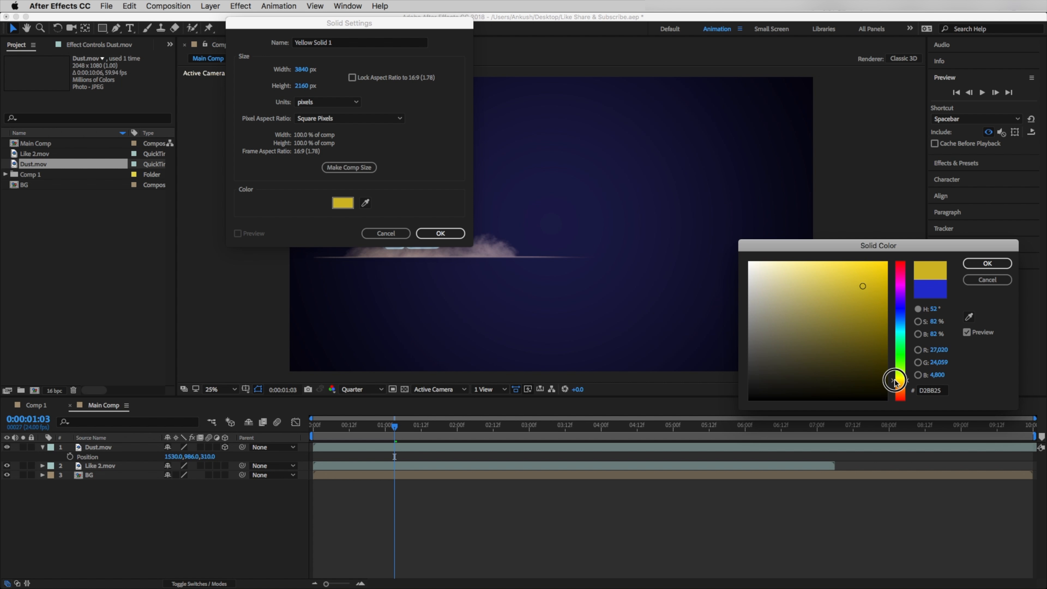
left_click(987, 263)
left_click(456, 235)
left_click_drag(108, 448, 109, 469)
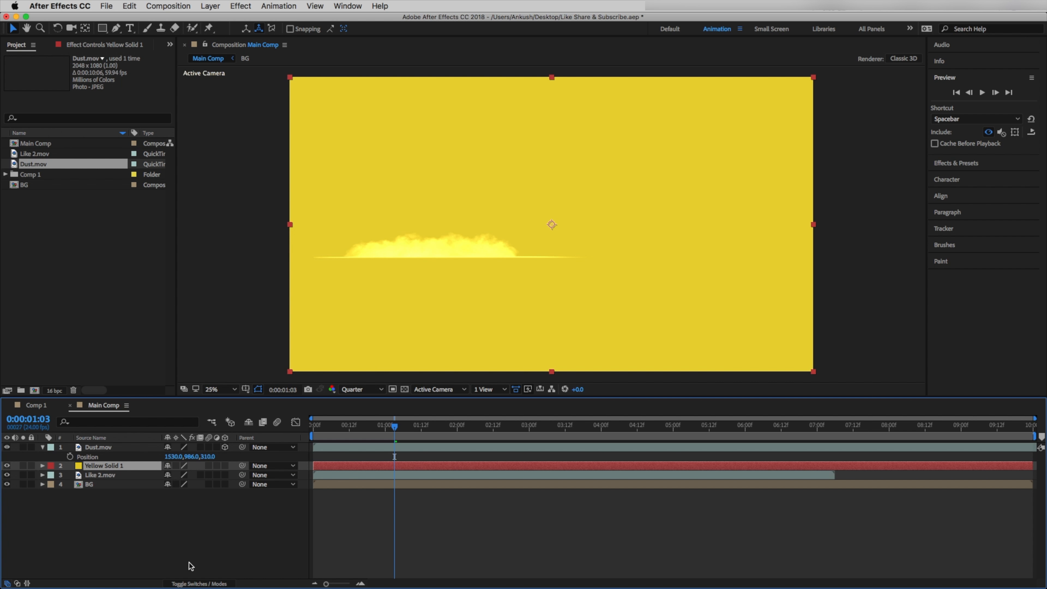
Set the yellow solid's track matte to Luma Matte "Dust.mov" and turn the Dust.mov layer's visibility back on
left_click(190, 583)
left_click(231, 465)
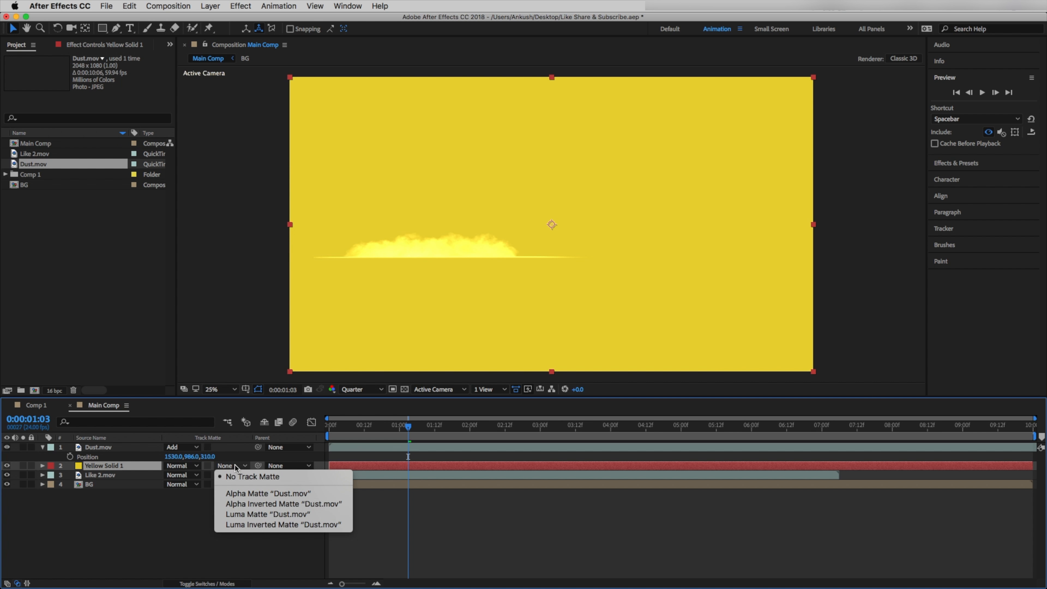
left_click(255, 516)
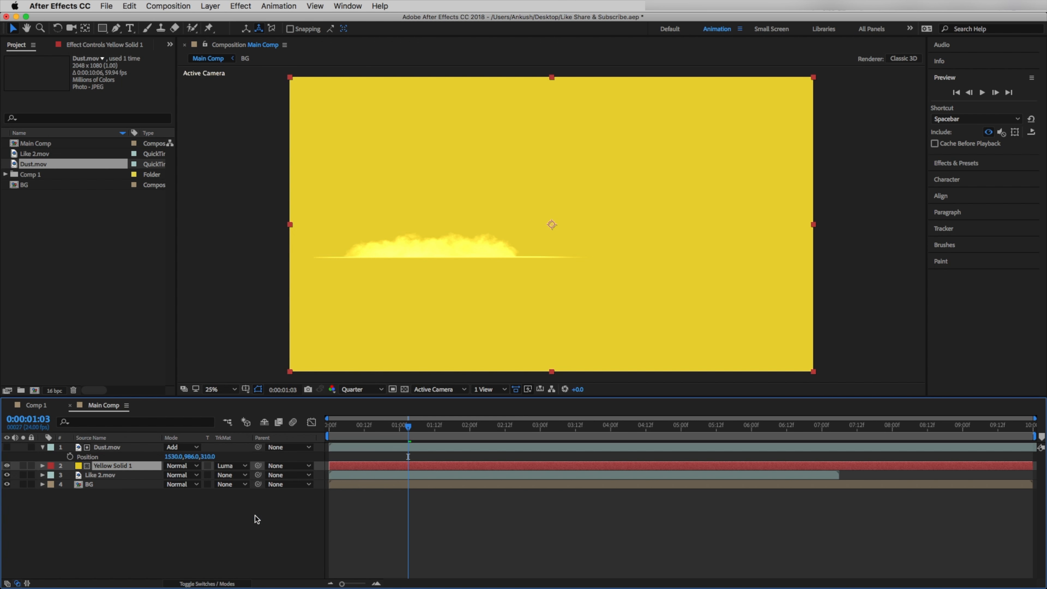
left_click(6, 447)
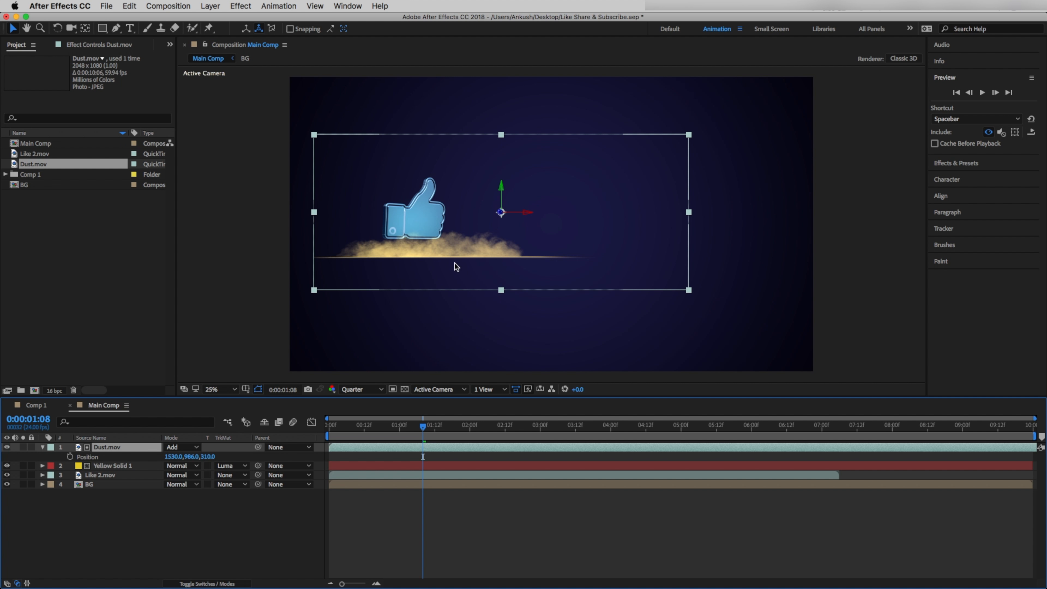
Move Like 2.mov to the top of the layer stack so the thumbs-up sits in front of the dust
left_click_drag(423, 427, 406, 453)
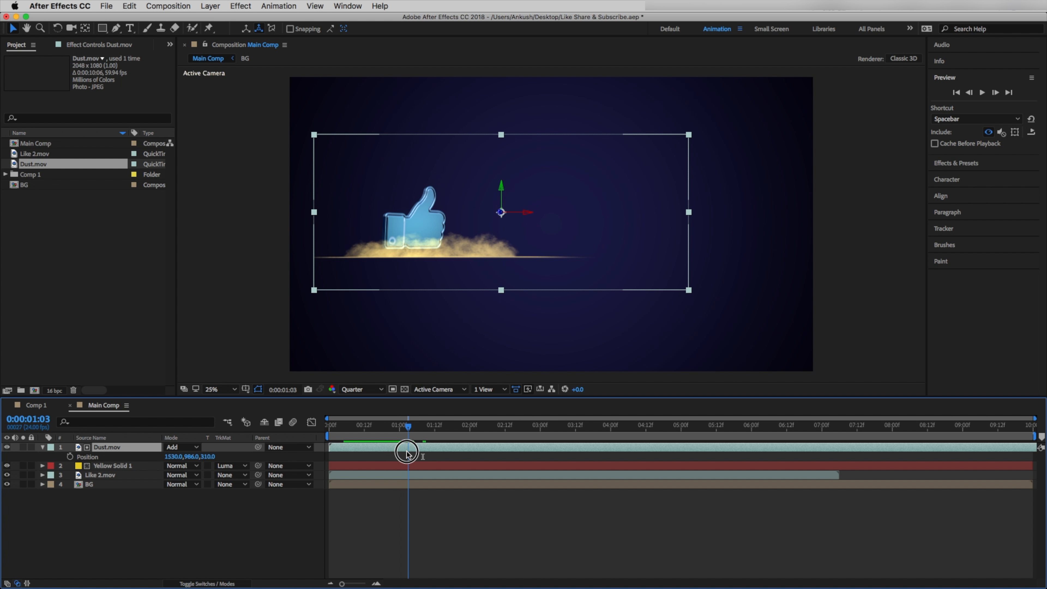
left_click(110, 492)
left_click_drag(101, 475, 101, 445)
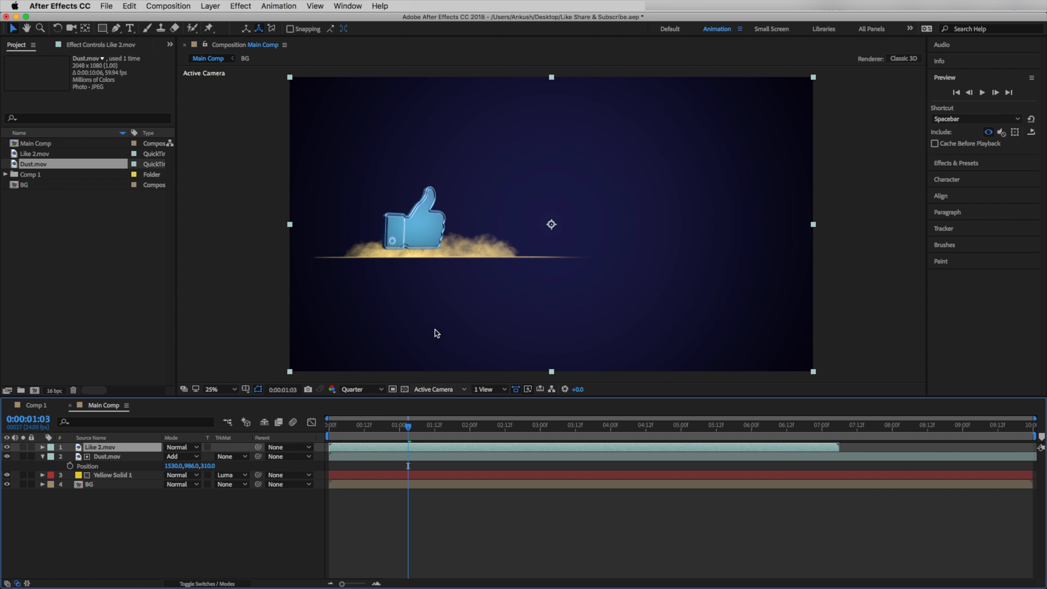
Retime the layers so Like 2.mov starts at about 0:00:00:12 and Dust.mov starts at 0:00:01:15
left_click_drag(408, 429, 493, 449)
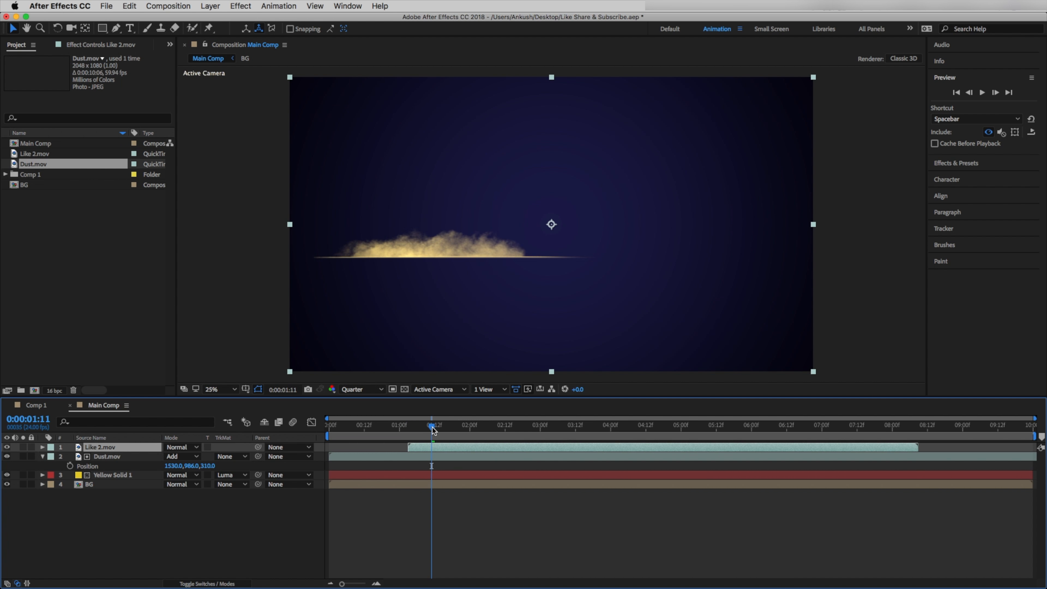
left_click_drag(432, 430, 332, 436)
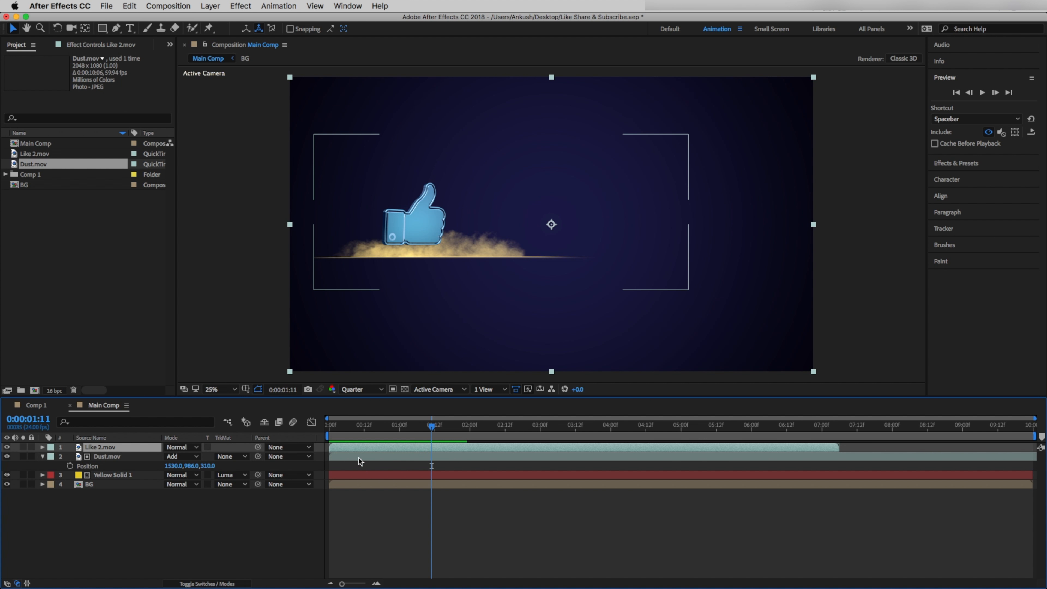
left_click_drag(359, 458, 447, 458)
left_click_drag(456, 461, 386, 436)
left_click_drag(342, 583, 351, 583)
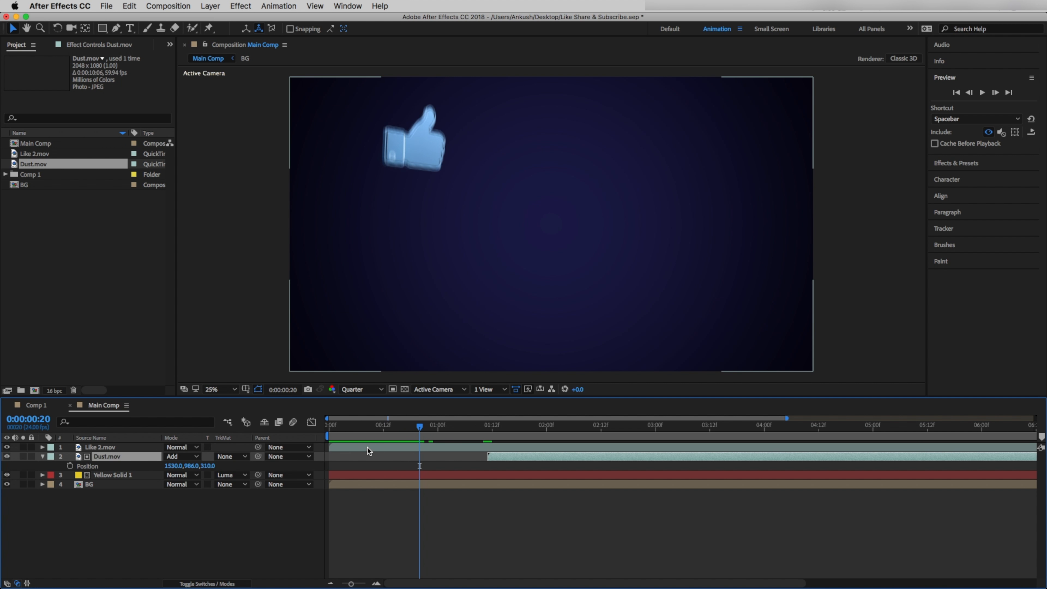
left_click_drag(368, 447, 508, 471)
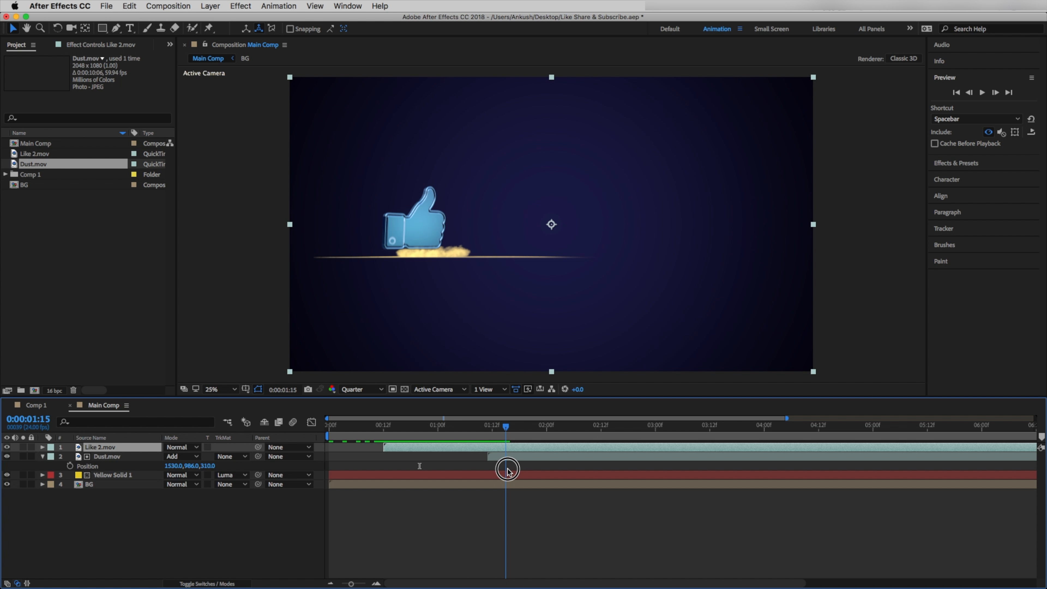
left_click(516, 456)
key("bracketleft")
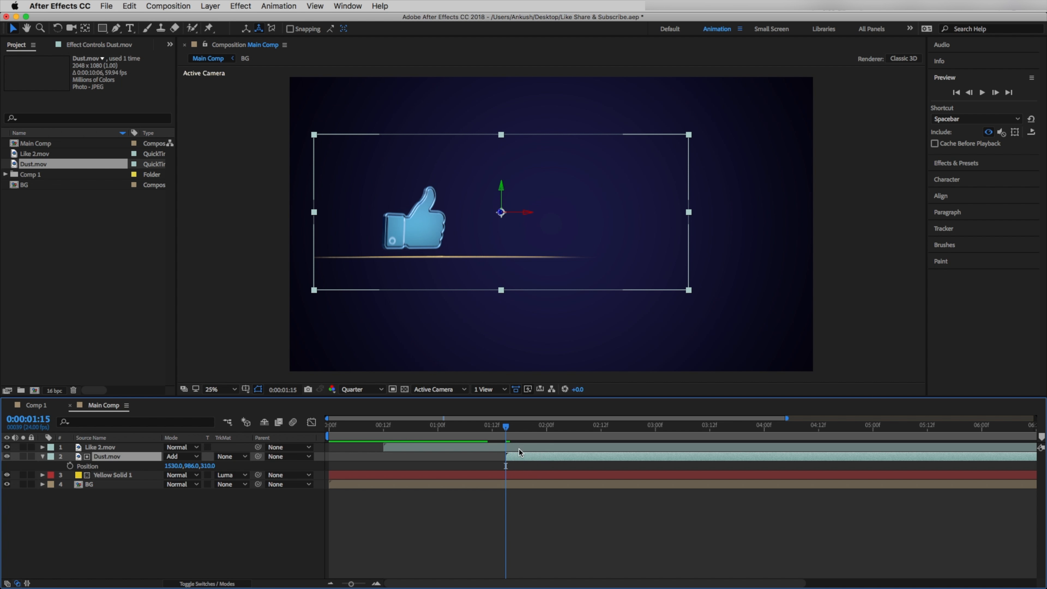
Raise Dust.mov to a Y position of 940 and preview the animation from the start
left_click_drag(508, 429, 508, 429)
left_click_drag(190, 466, 171, 466)
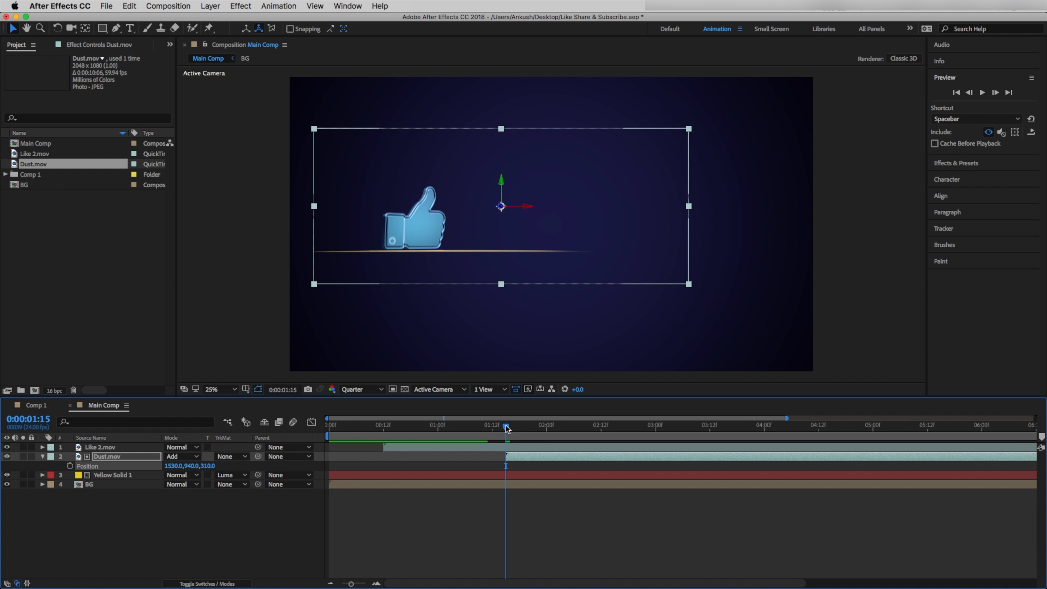
key("Home")
key("space")
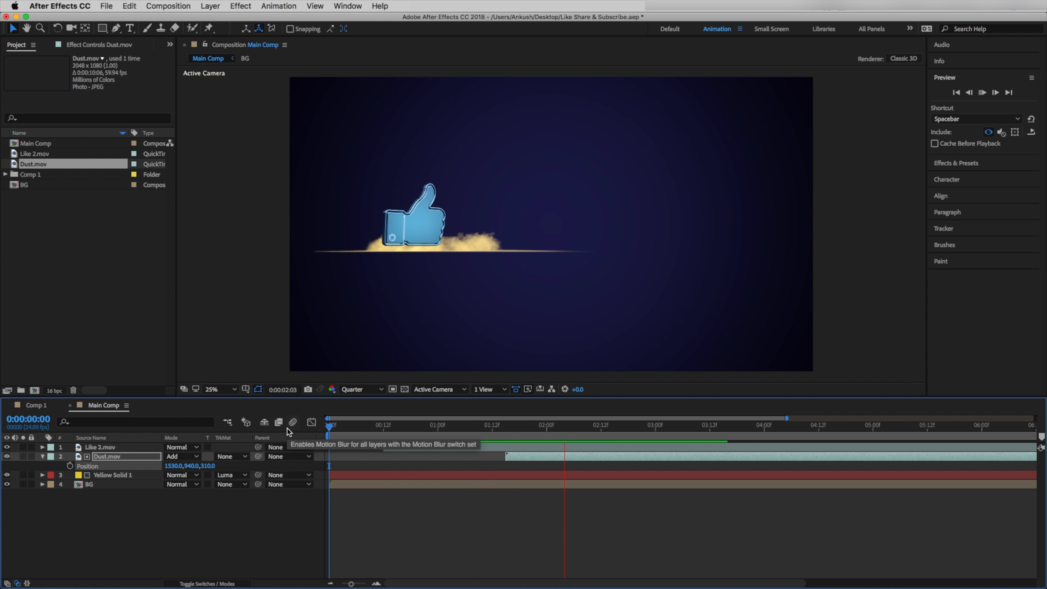
key("space")
Scale Dust.mov to 154, 121.3, 121.3% and move it to position 1646, 903, 310
key("s")
left_click_drag(182, 465, 187, 466)
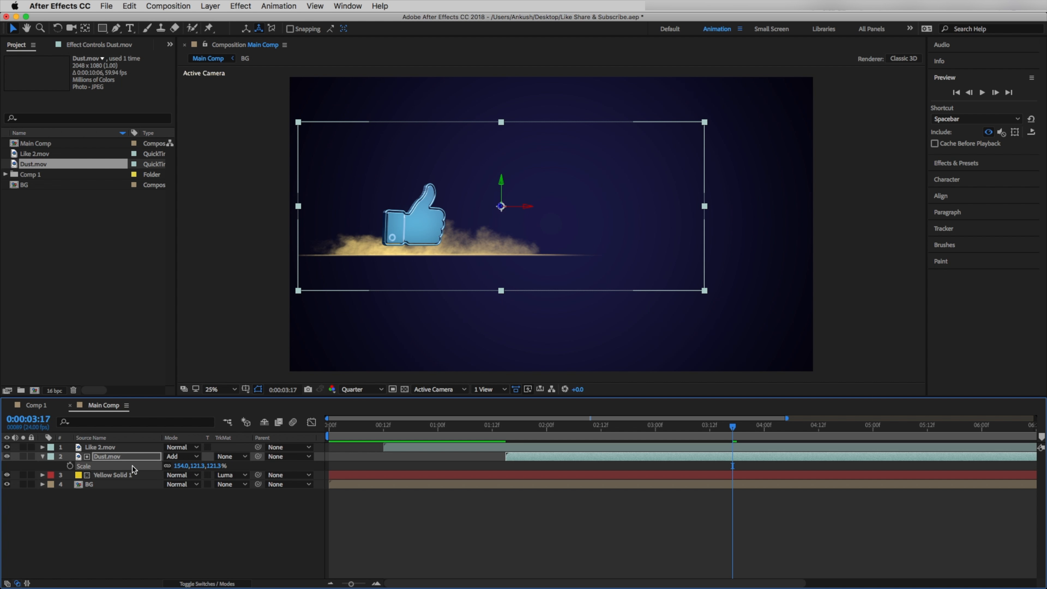
key("p")
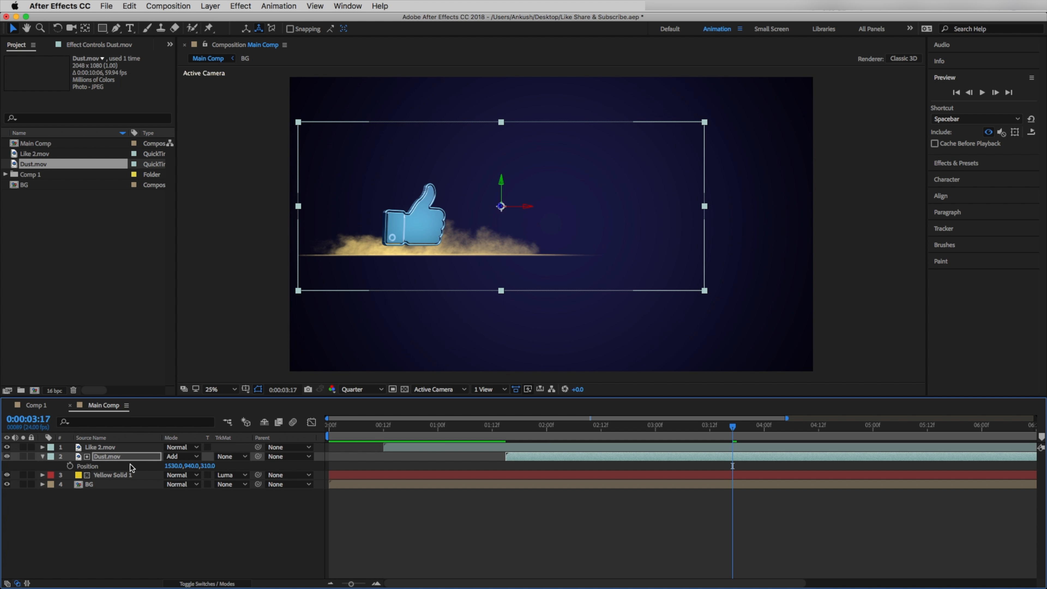
mouse_move(170, 465)
left_mouse_down()
mouse_move(225, 469)
mouse_move(174, 462)
left_mouse_up()
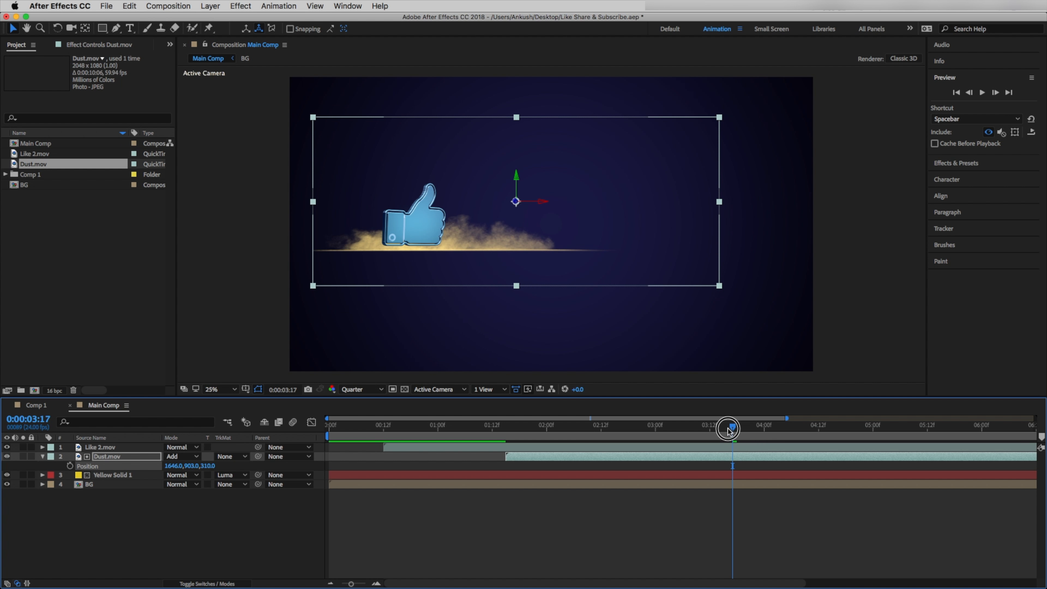
Move Dust.mov to position 1371, 911, 680, checking its alignment with the thumbs-up at several frames
left_click_drag(728, 430, 523, 459)
left_click_drag(173, 465, 119, 466)
left_click_drag(528, 427, 506, 437)
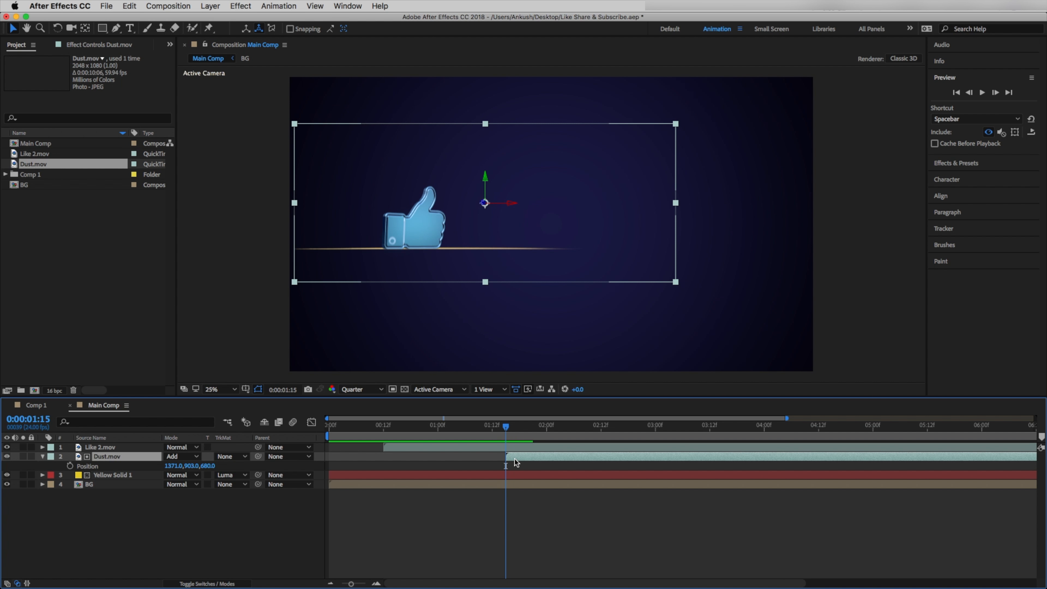
left_click_drag(190, 465, 186, 468)
left_click_drag(505, 427, 632, 460)
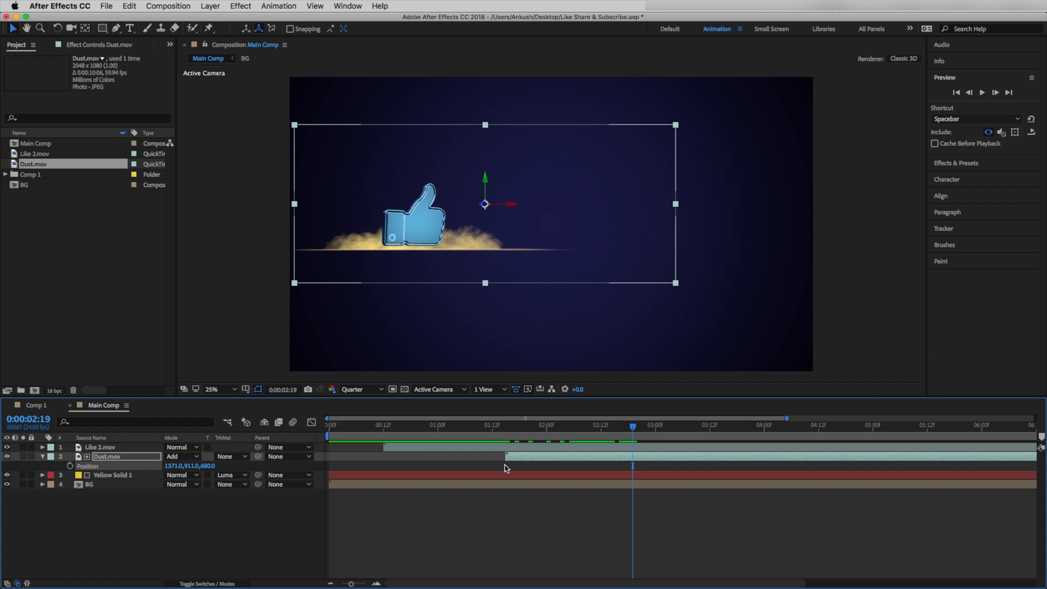
Add a new text layer reading "SHARE" to Main Comp
left_click(91, 533)
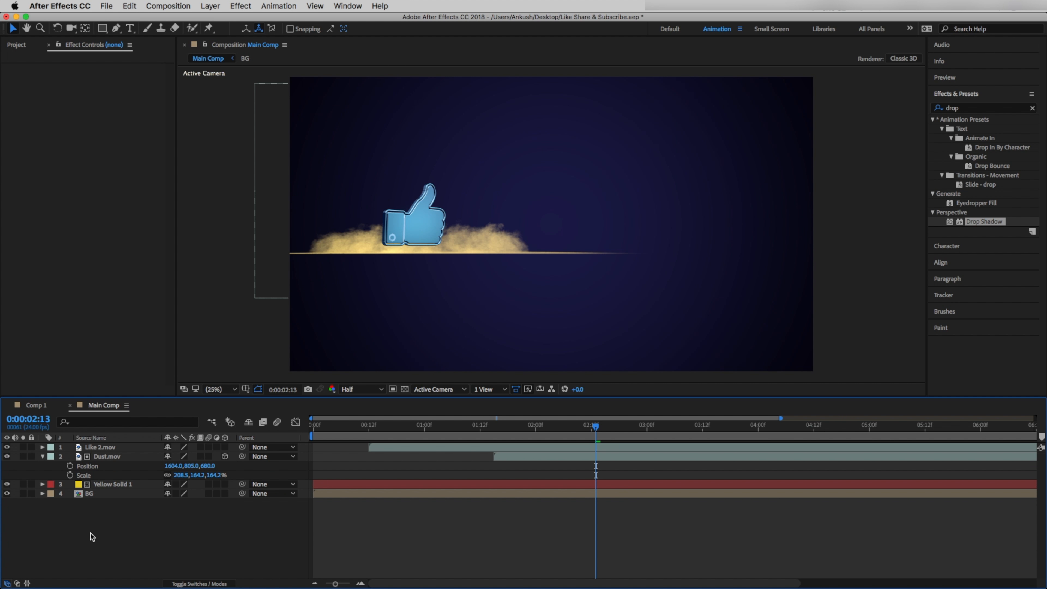
right_click(81, 538)
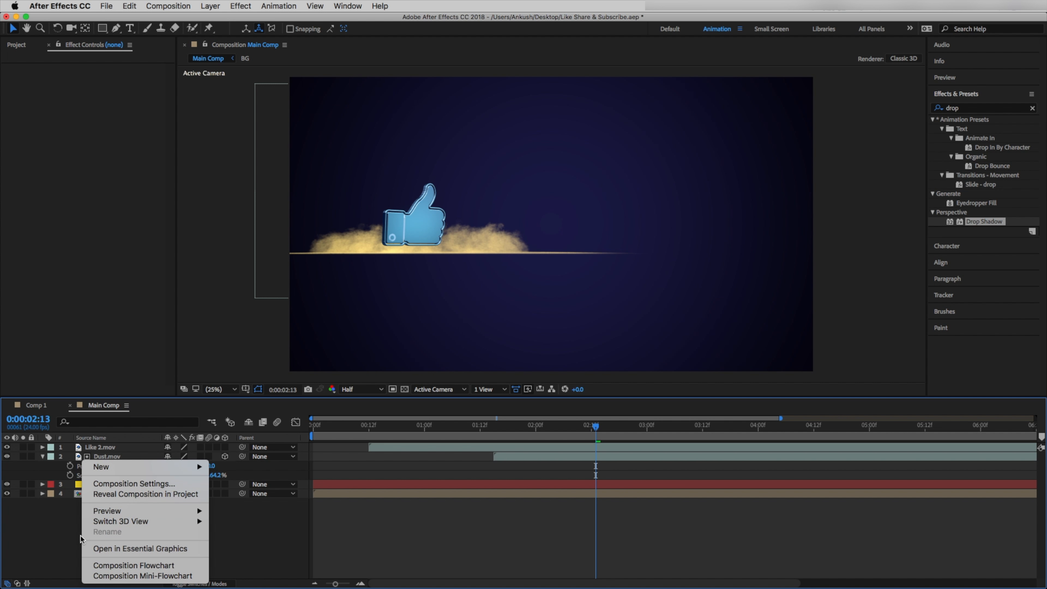
mouse_move(103, 466)
left_click(241, 484)
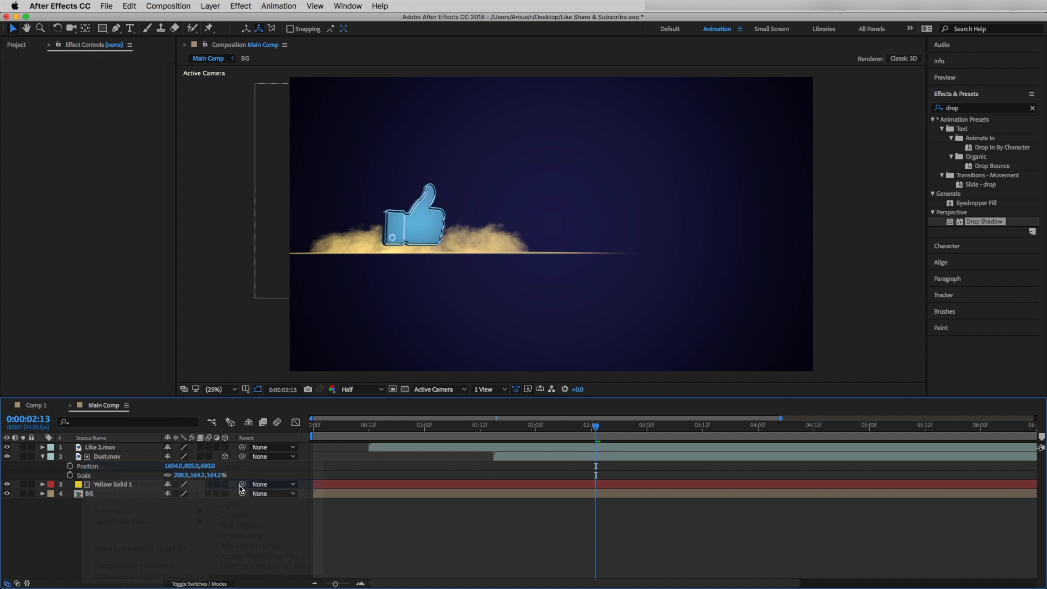
type("SHARE")
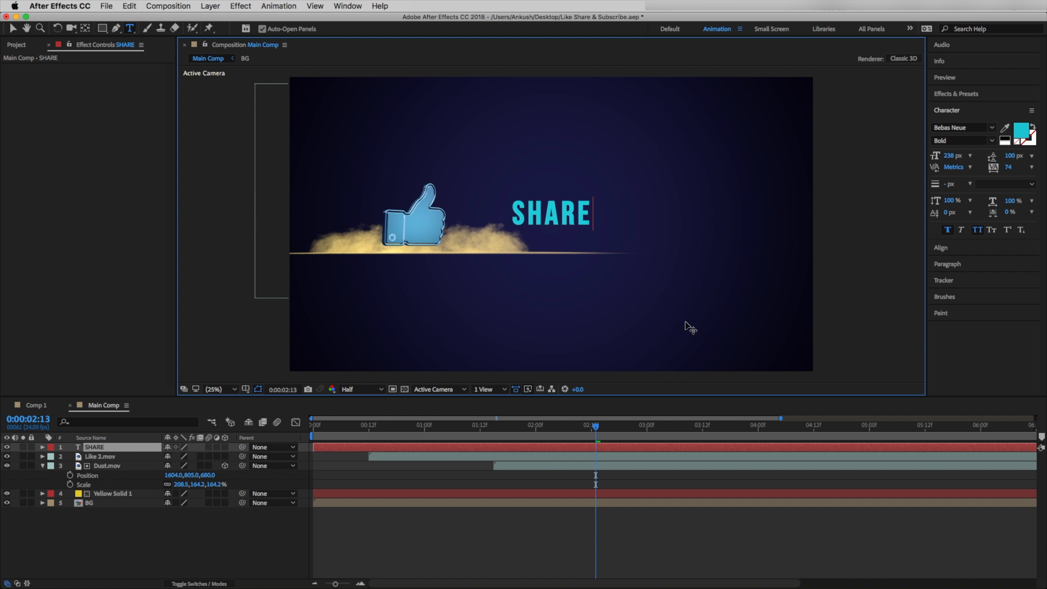
Change the SHARE text's fill colour to white (FFFFFF)
double_click(593, 208)
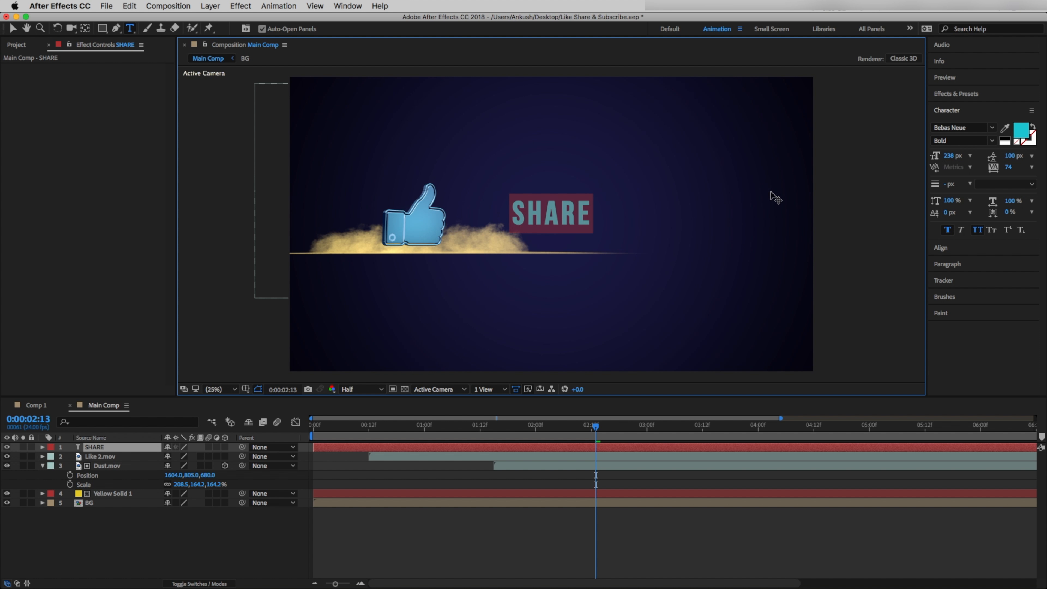
left_click(1025, 134)
left_click_drag(764, 277, 728, 236)
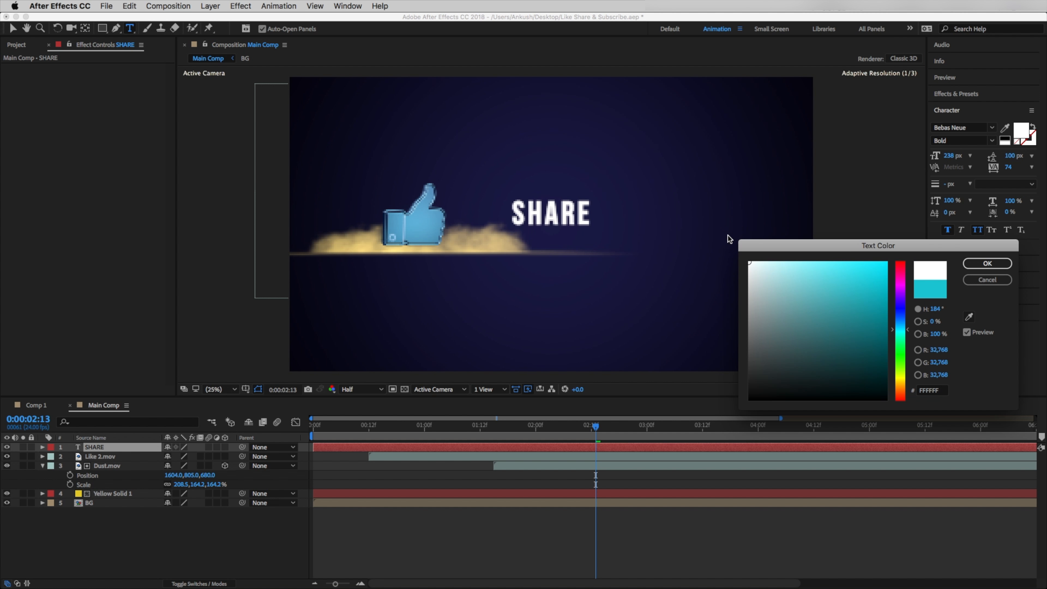
left_click(983, 263)
Add a separate text layer containing "&" to Main Comp
right_click(100, 546)
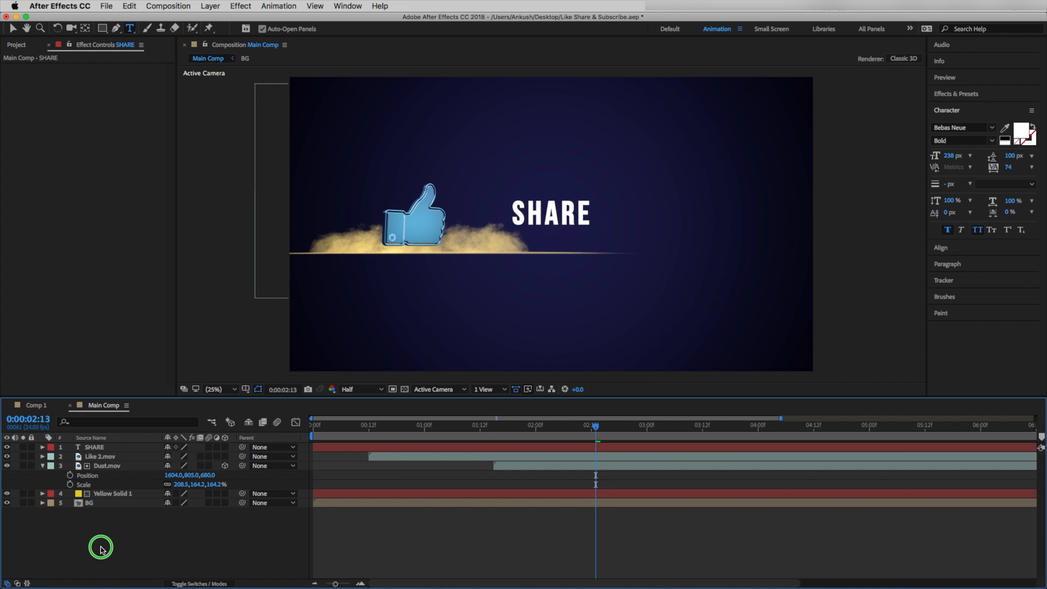
mouse_move(152, 467)
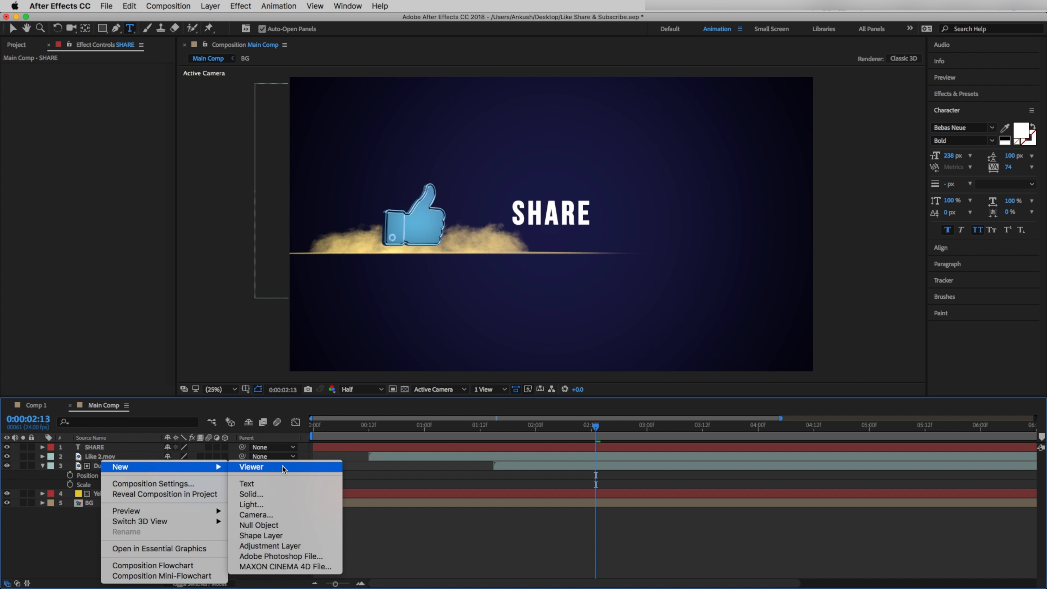
left_click(268, 485)
type("&")
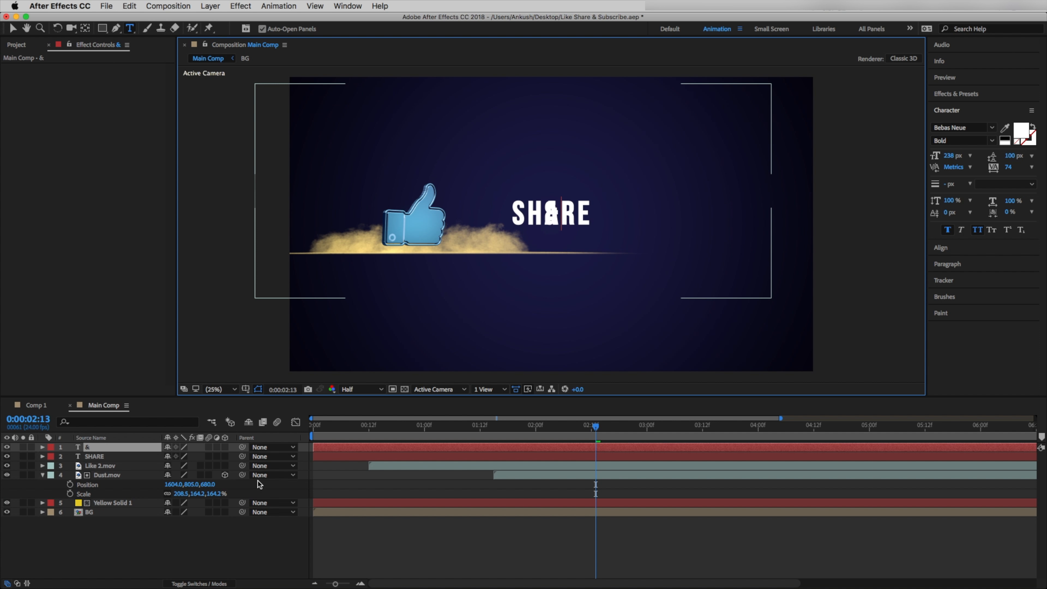
Change the "&" text's fill colour to turquoise 3FECCF and deselect the layer
key("super+a")
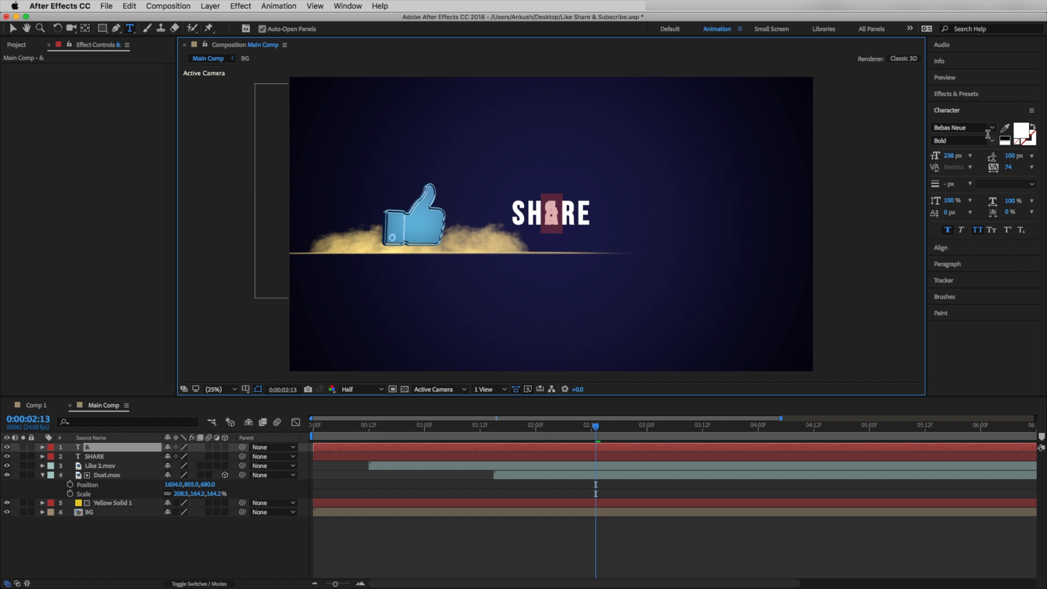
left_click(1022, 132)
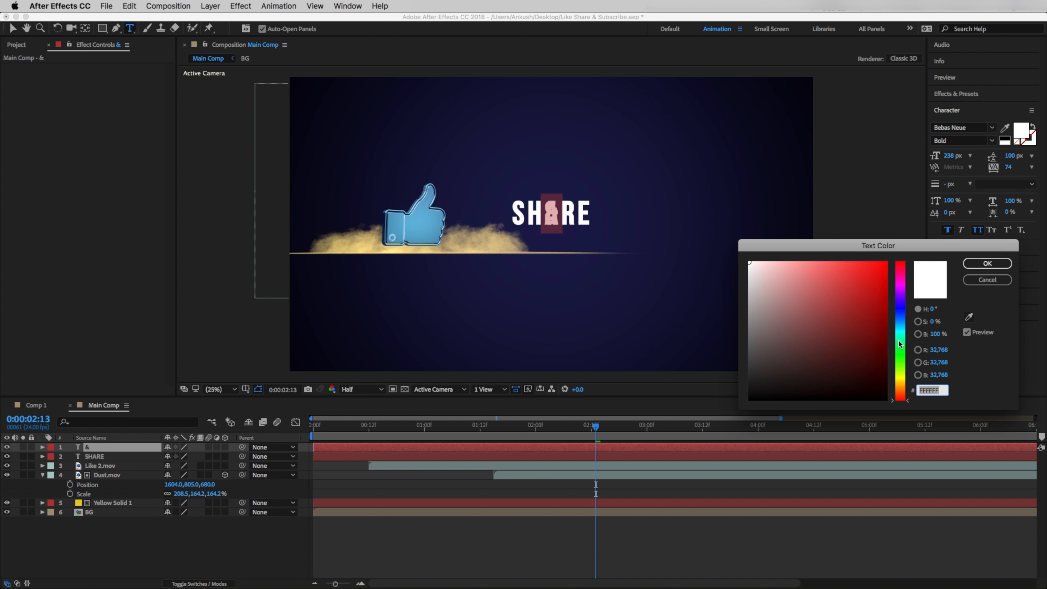
left_click(895, 337)
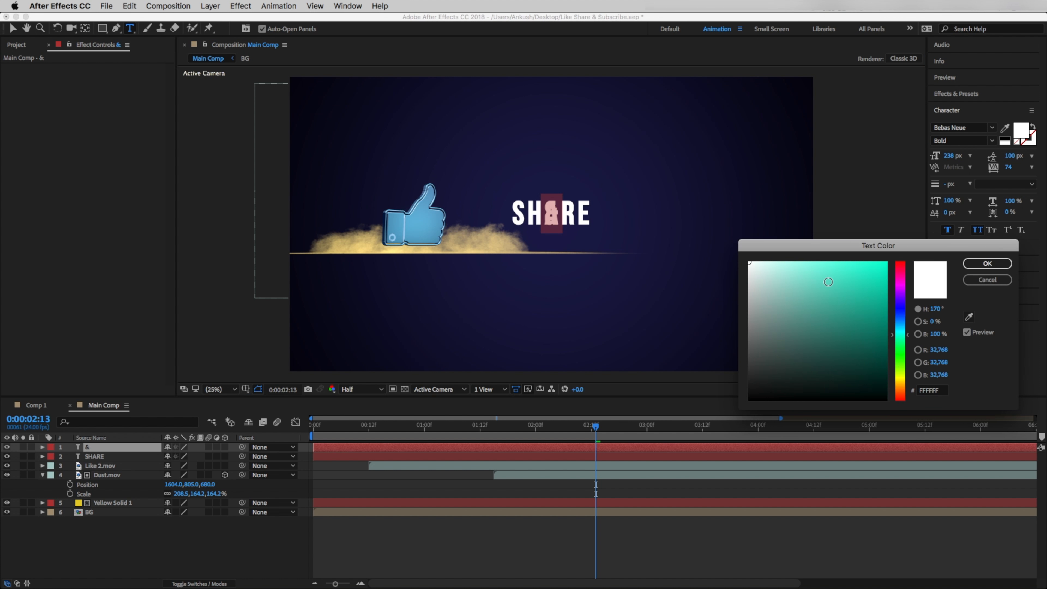
left_click(849, 272)
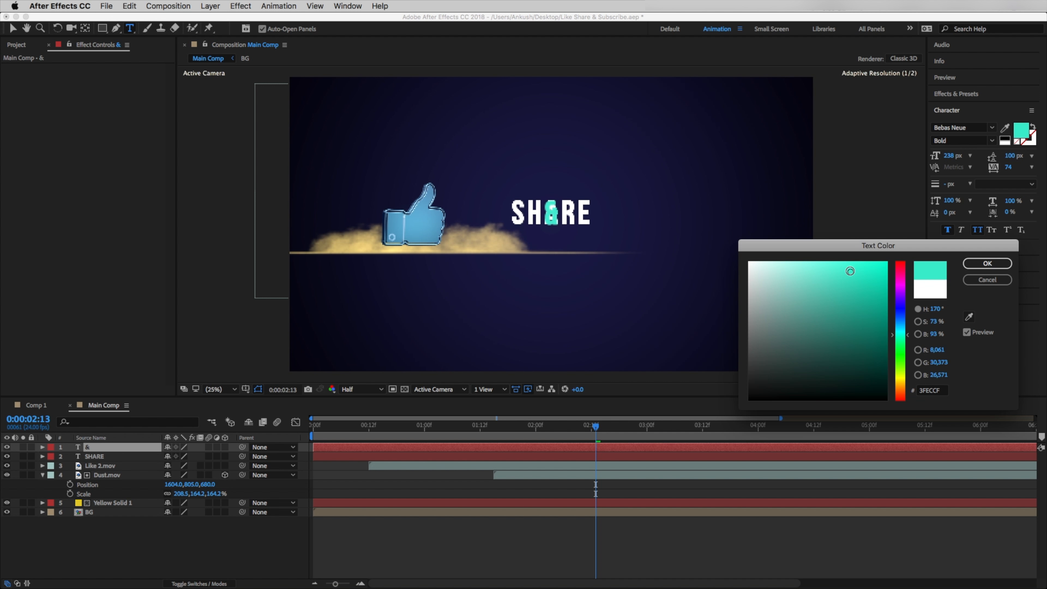
left_click(998, 266)
left_click(123, 546)
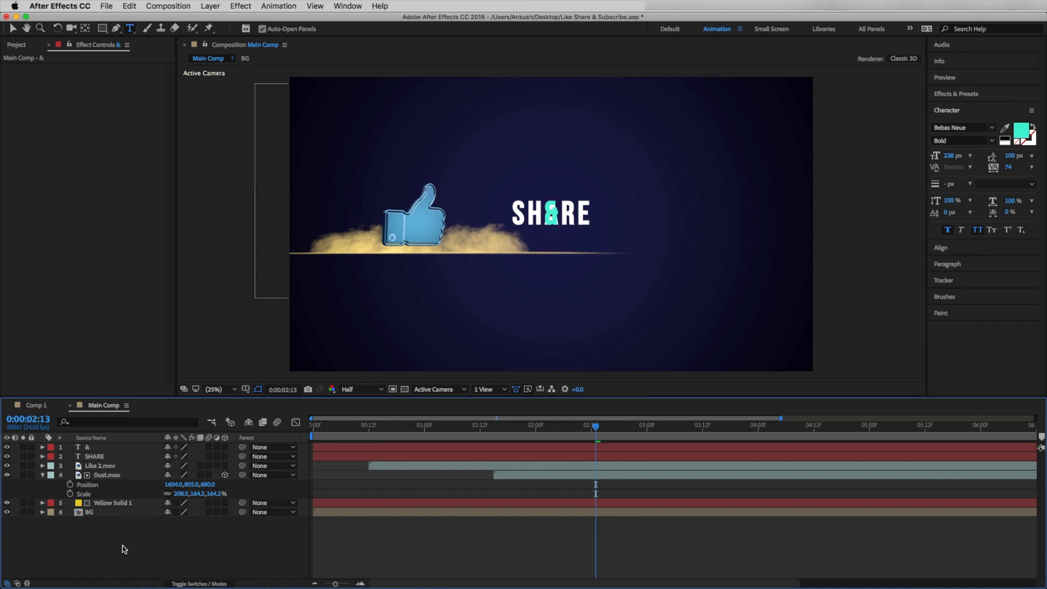
Reveal Position and Scale for the "&" and SHARE layers and set the SHARE layer's position to 1604, 1168
left_click(90, 450)
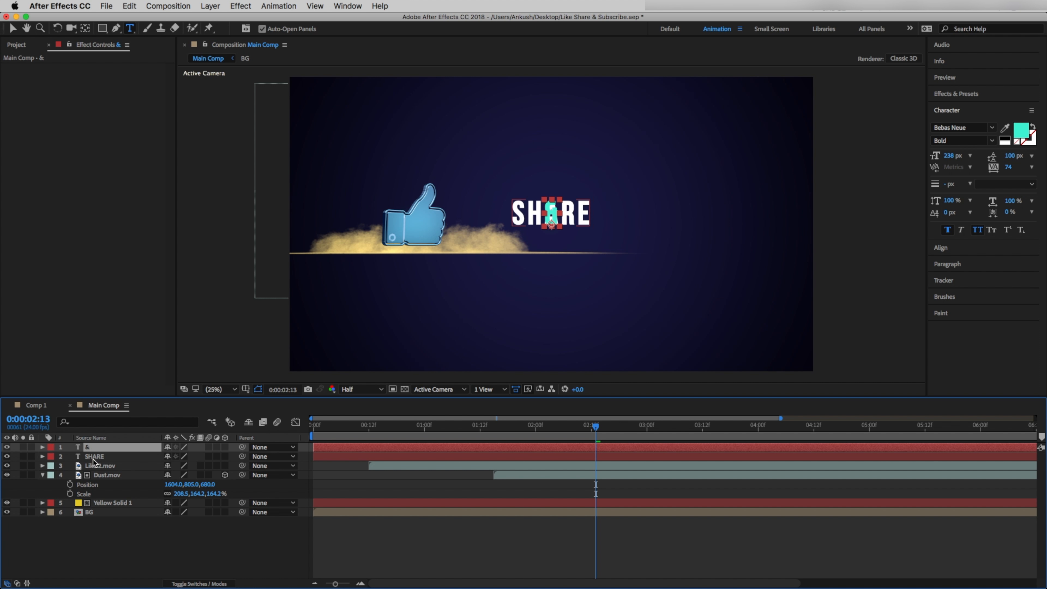
left_click(93, 458, "shift")
key("p")
key("shift+s")
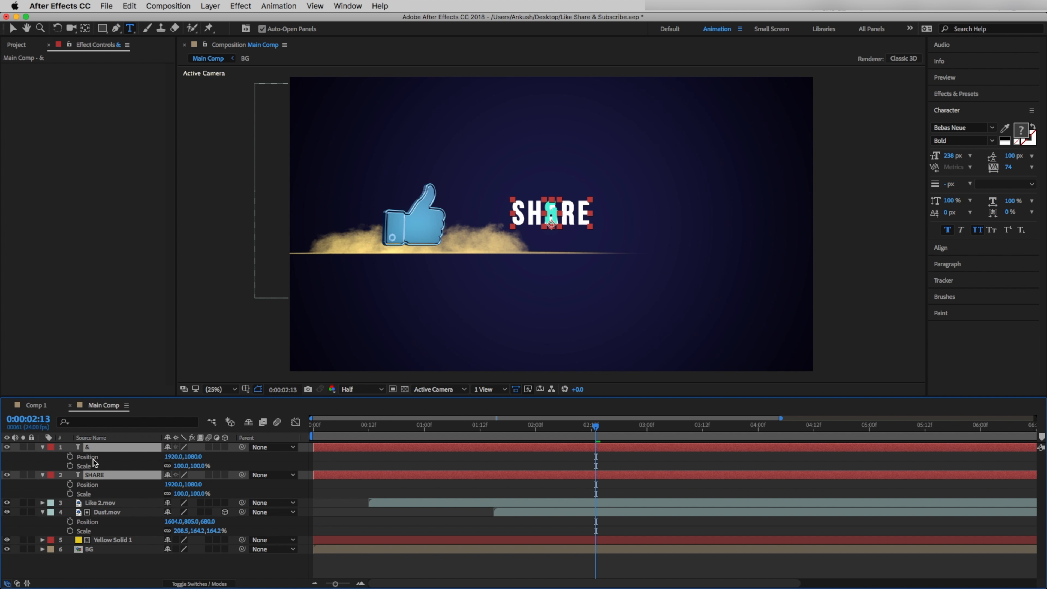
left_click(140, 567)
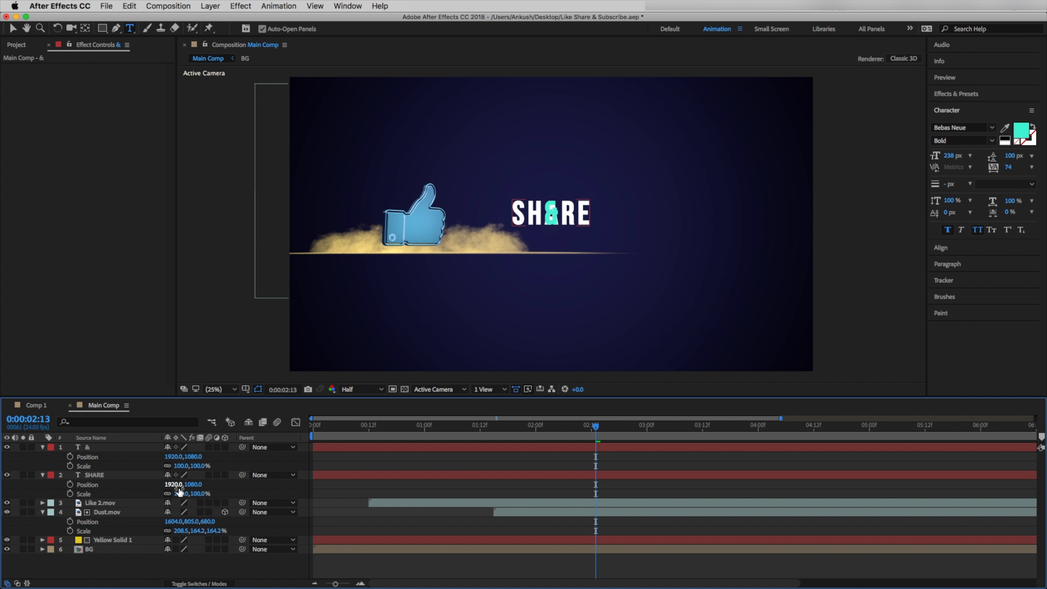
left_click_drag(173, 488, 81, 497)
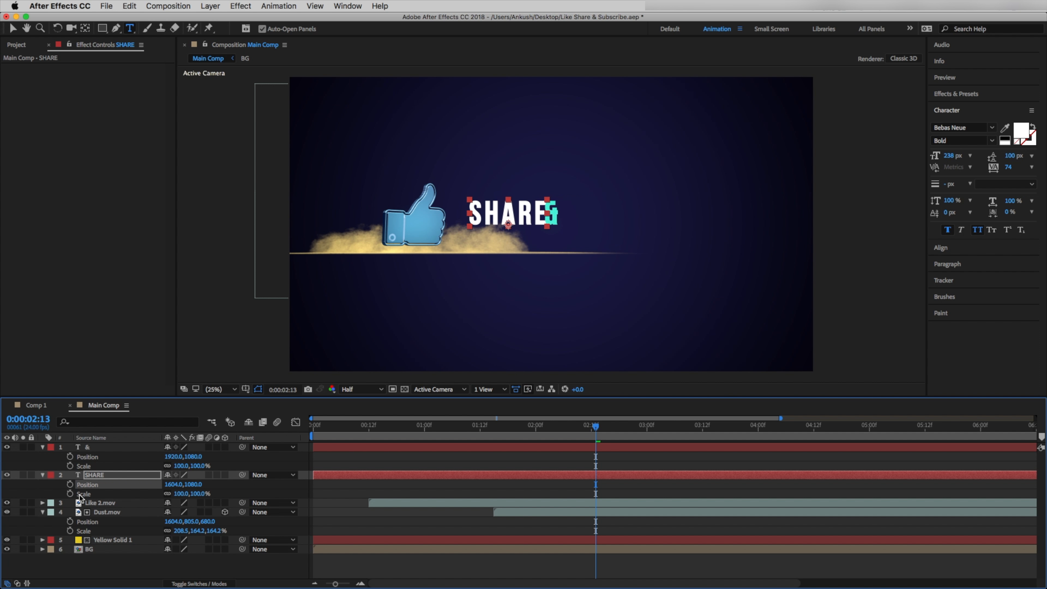
left_click_drag(192, 488, 223, 487)
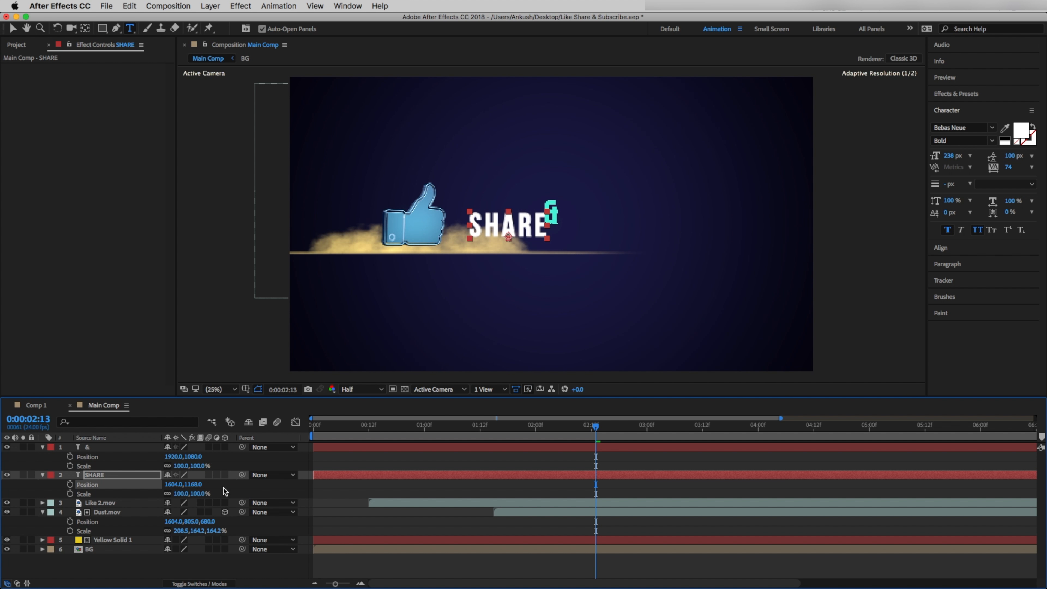
Set the "&" layer's position to 2041, 1168 and collapse the properties of both text layers
left_click_drag(171, 459, 233, 465)
left_click_drag(171, 457, 185, 462)
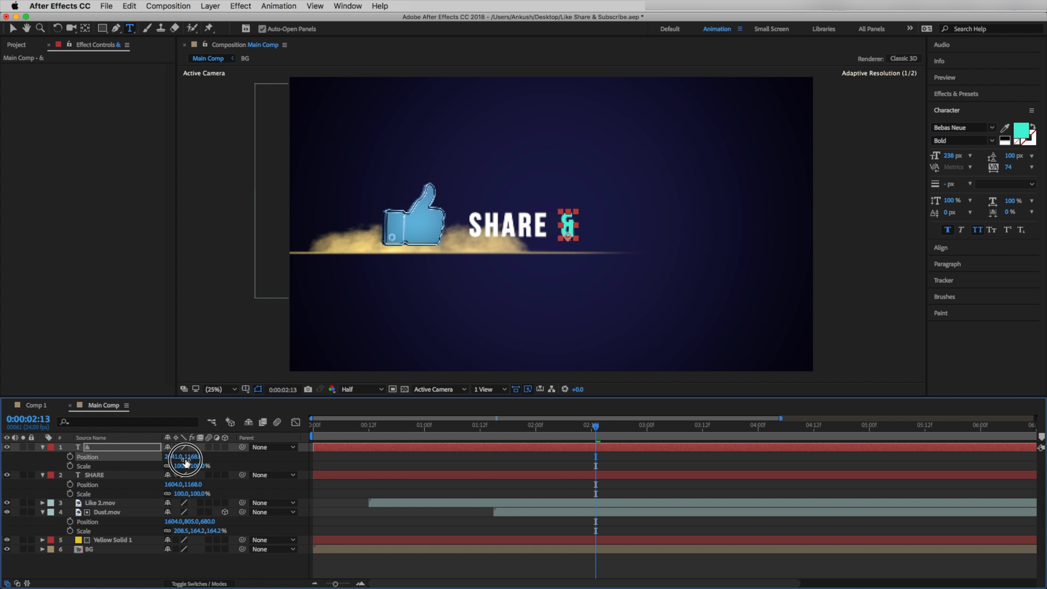
left_click(175, 574)
left_click(89, 447)
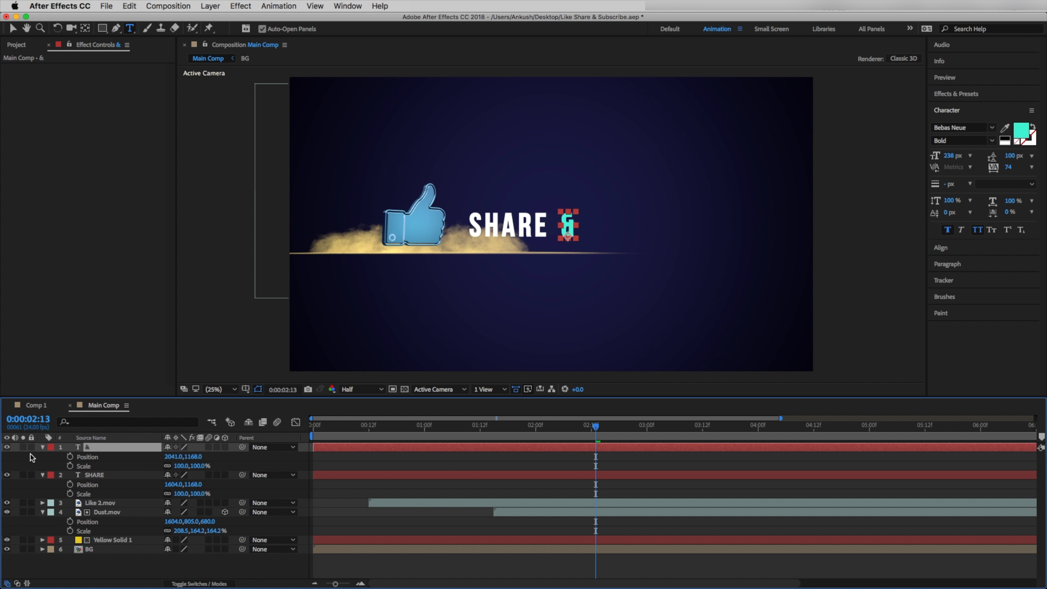
left_click(43, 447)
left_click(43, 456)
Apply a Drop Shadow to the SHARE layer with direction -115°, distance 14 and softness 13
left_click(103, 456)
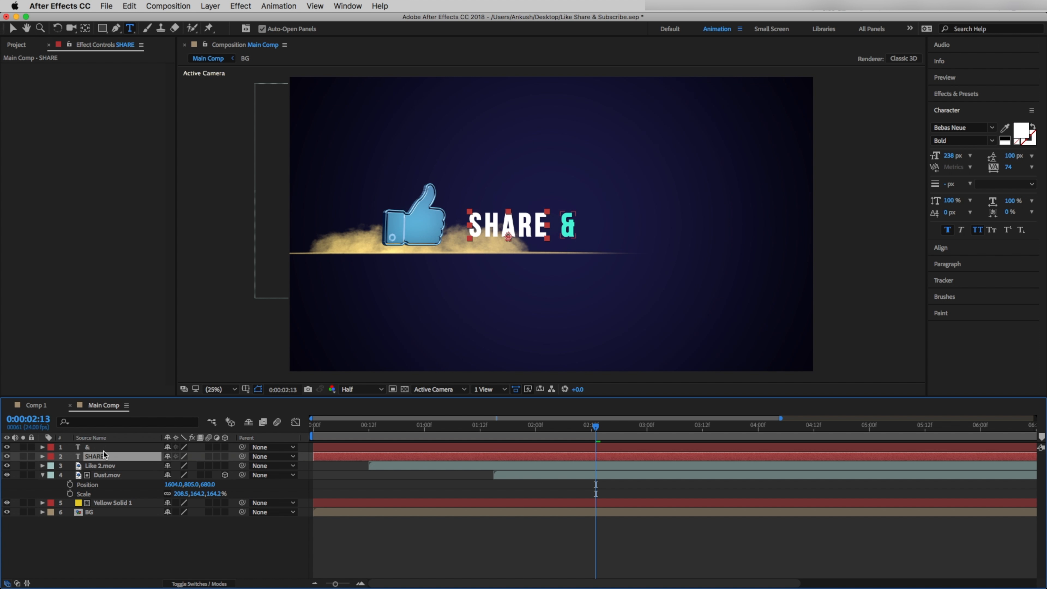
left_click(968, 94)
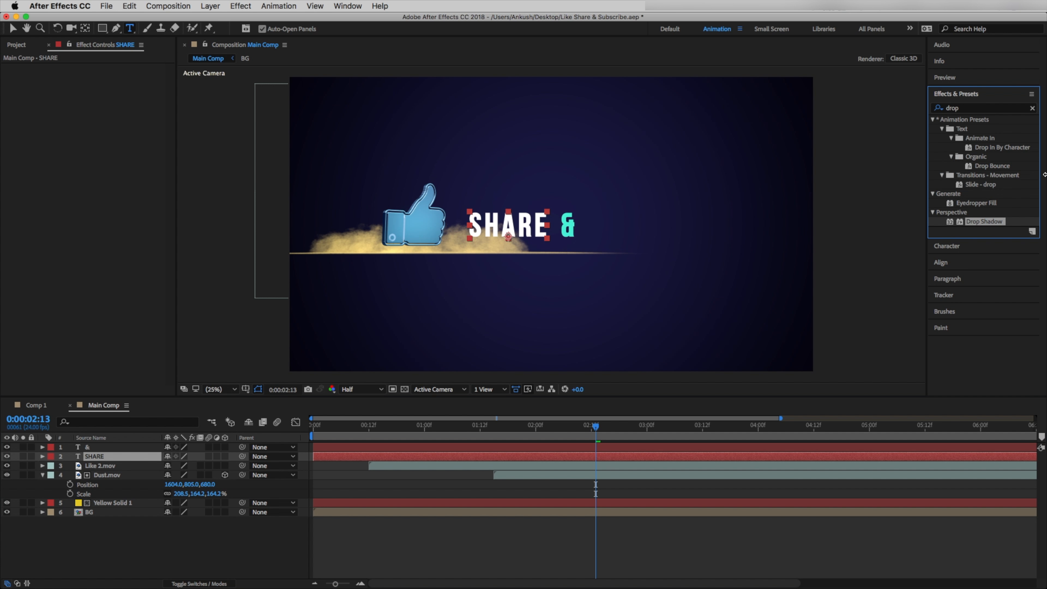
left_click_drag(976, 224, 106, 456)
key("period")
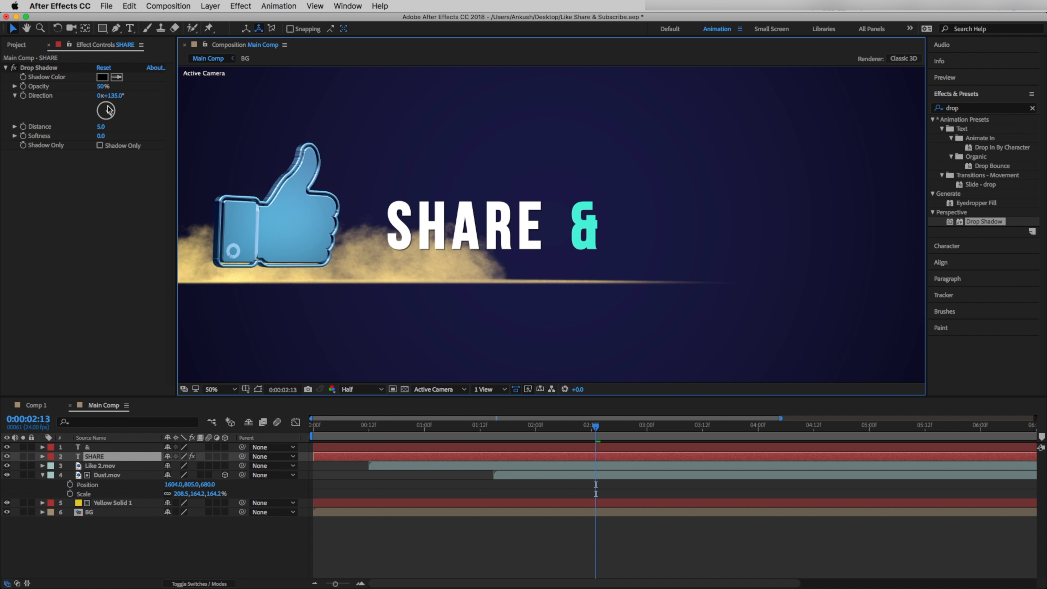
left_click_drag(106, 95, 8, 122)
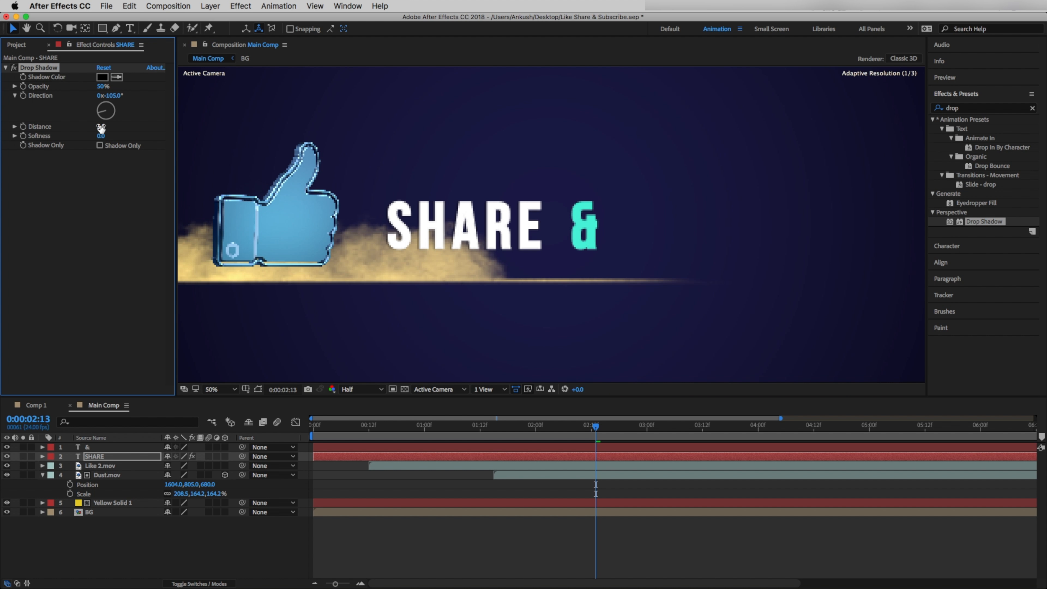
left_click_drag(101, 127, 112, 135)
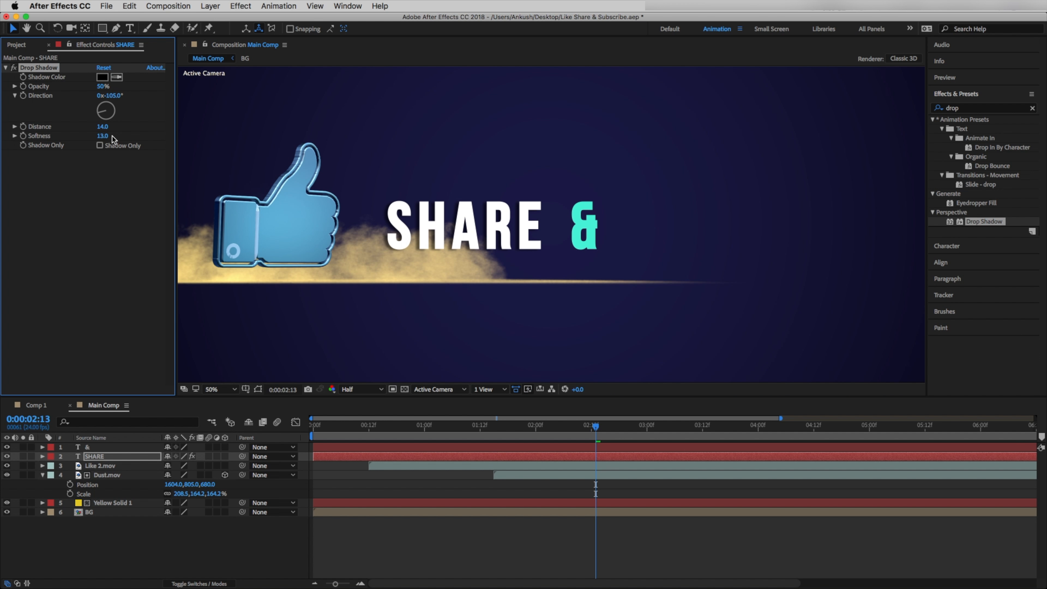
left_click(112, 96)
left_click_drag(112, 96, 109, 98)
Copy the SHARE layer's Drop Shadow effect onto the "&" layer
left_click(99, 449)
key("super+v")
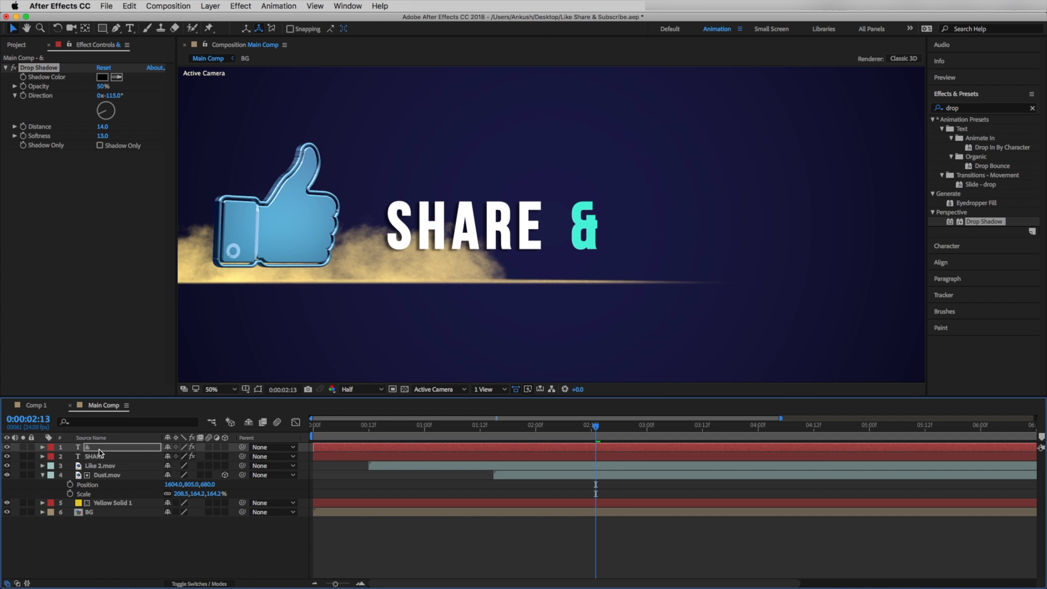
left_click(103, 519)
Make the "&" and SHARE text layers 3D and rotate each slightly around the Y axis
left_click(97, 447)
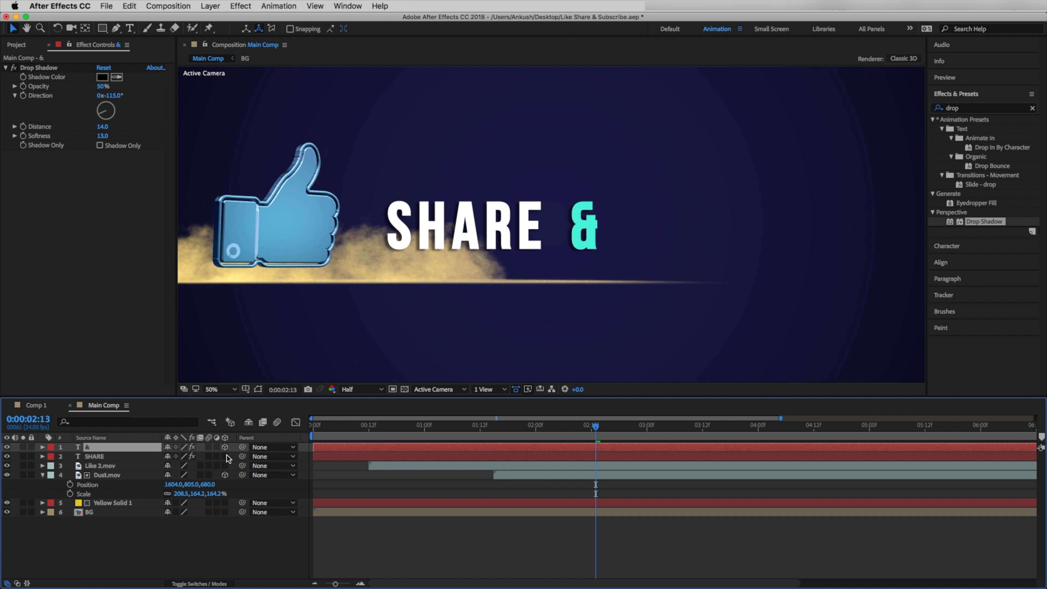
left_click(112, 454, "shift")
key("r")
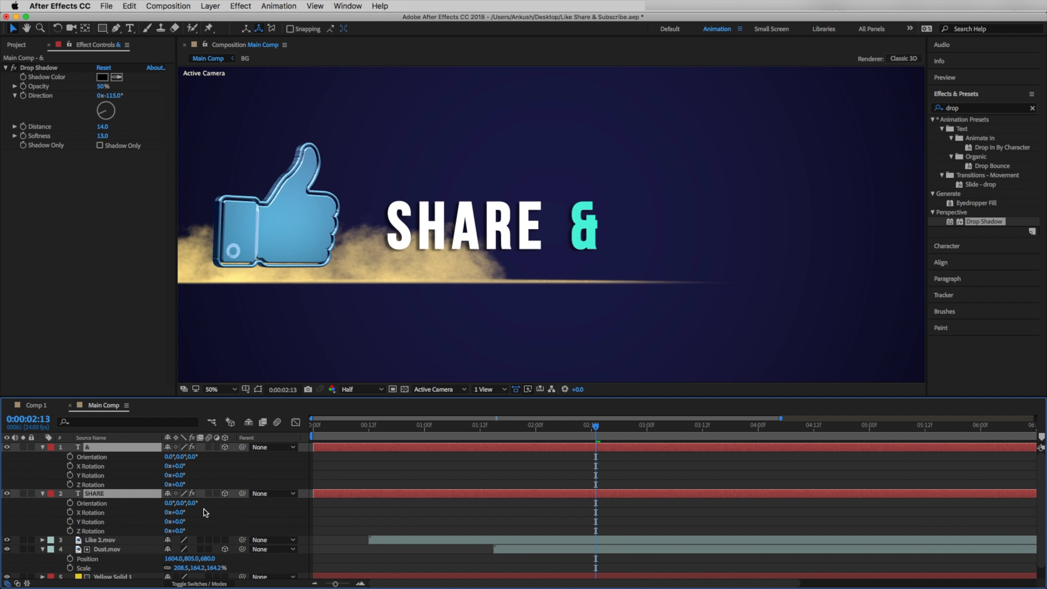
mouse_move(167, 475)
left_mouse_down()
mouse_move(198, 480)
mouse_move(178, 480)
left_mouse_up()
left_click_drag(173, 521, 176, 529)
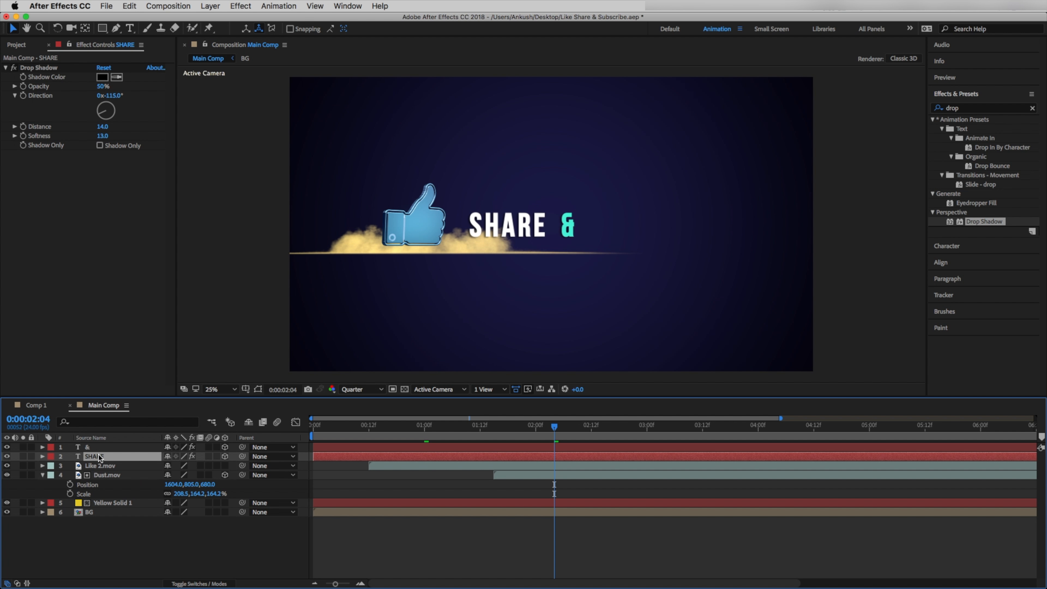
Keyframe SHARE's Position at 0:00:02:04, then move it out of frame to X 4285 at 0:00:01:22 so it slides in
key("p")
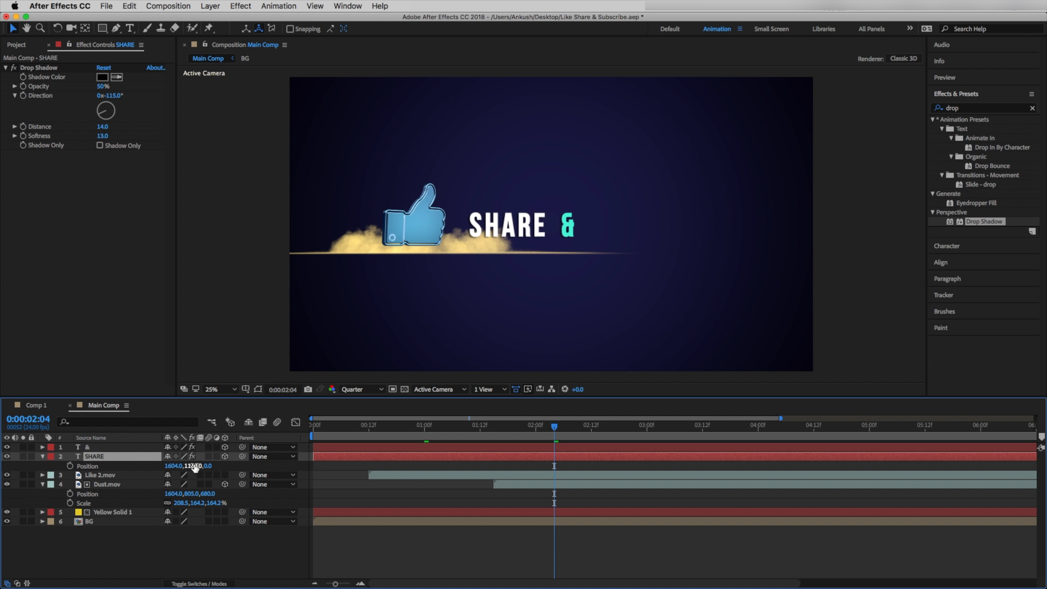
left_click(70, 466)
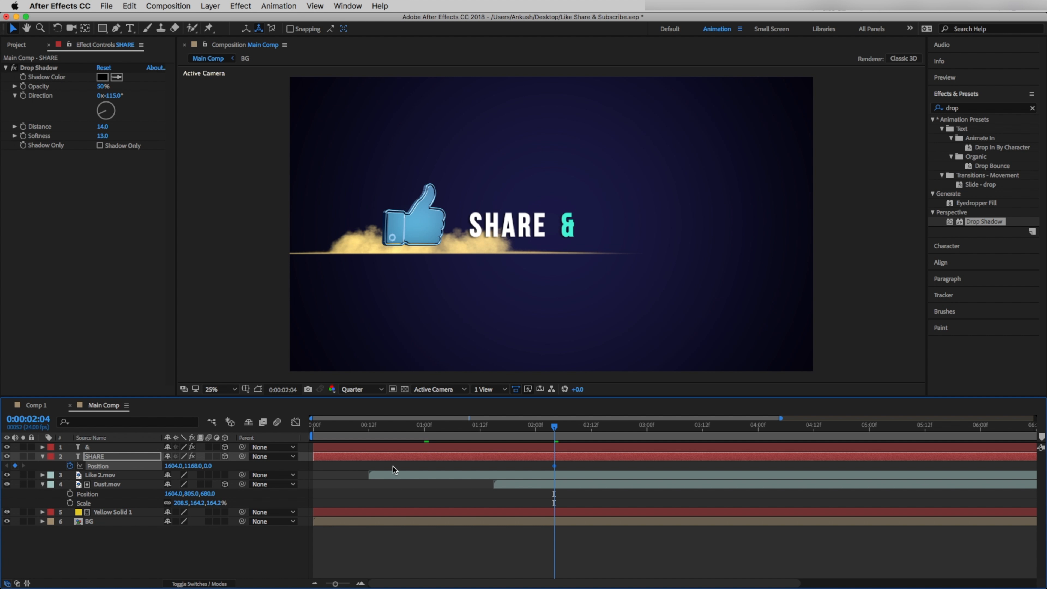
left_click_drag(553, 427, 522, 432)
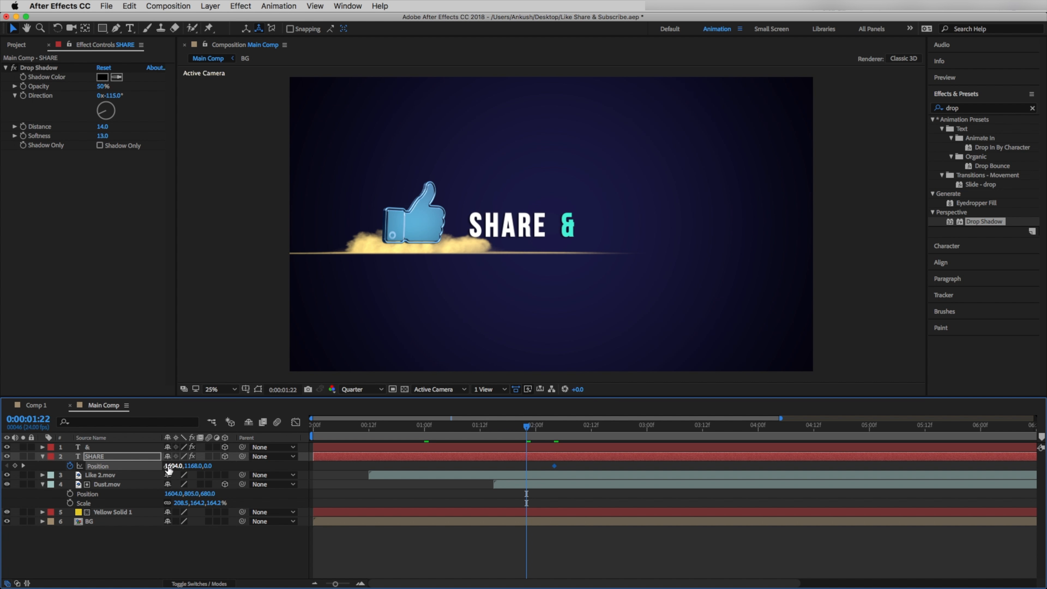
left_click_drag(169, 469, 734, 469)
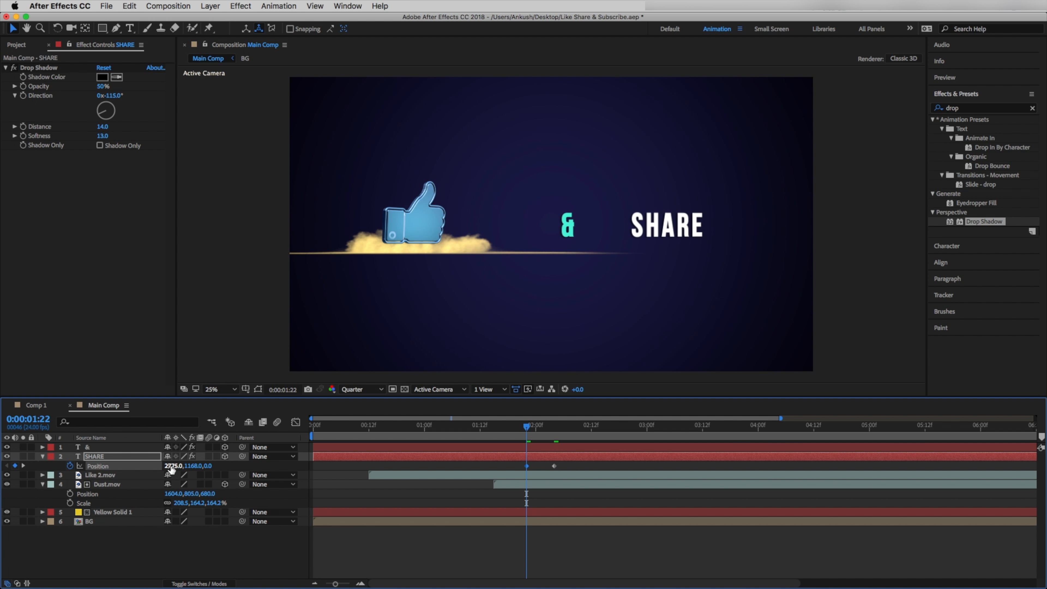
left_click_drag(172, 469, 258, 473)
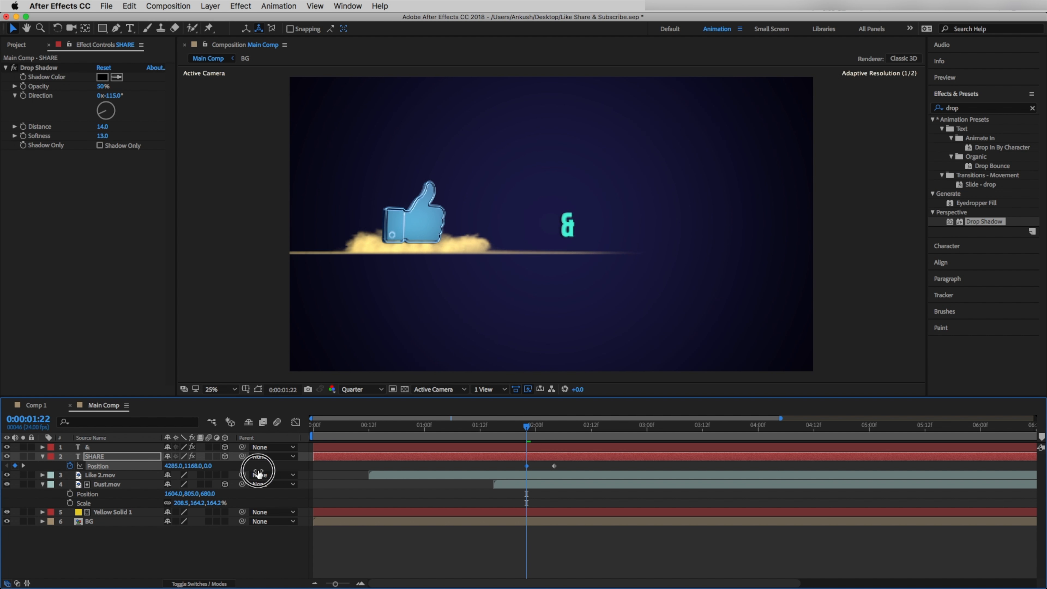
Preview the slide-in with the work area ending at 3 seconds and shift SHARE's second Position keyframe to 0:00:02:08
key("space")
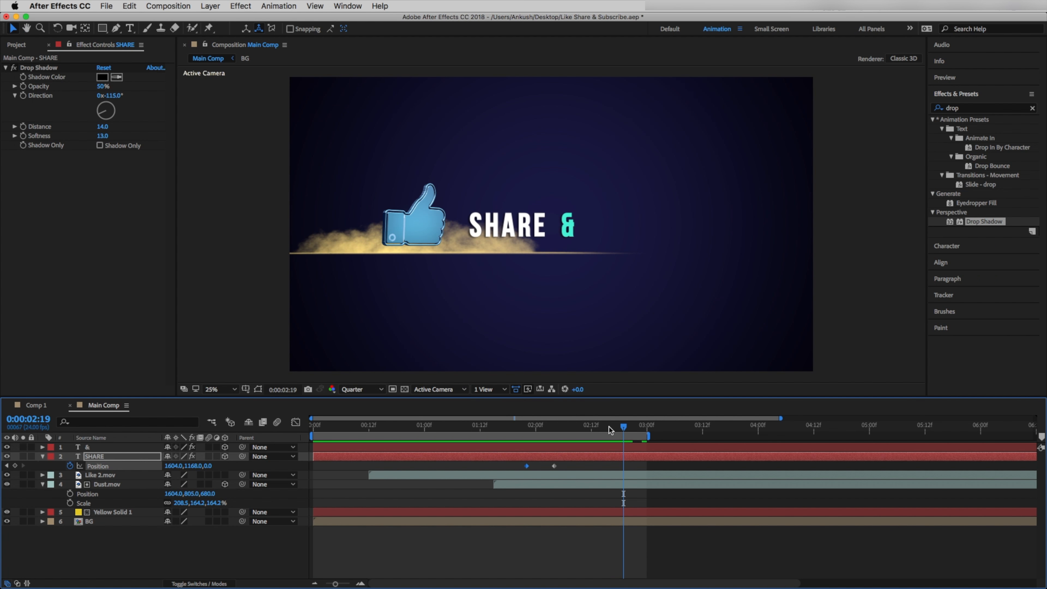
left_click_drag(469, 439, 560, 460)
left_click_drag(345, 583, 344, 584)
left_click_drag(742, 416, 701, 465)
left_click_drag(701, 427, 520, 460)
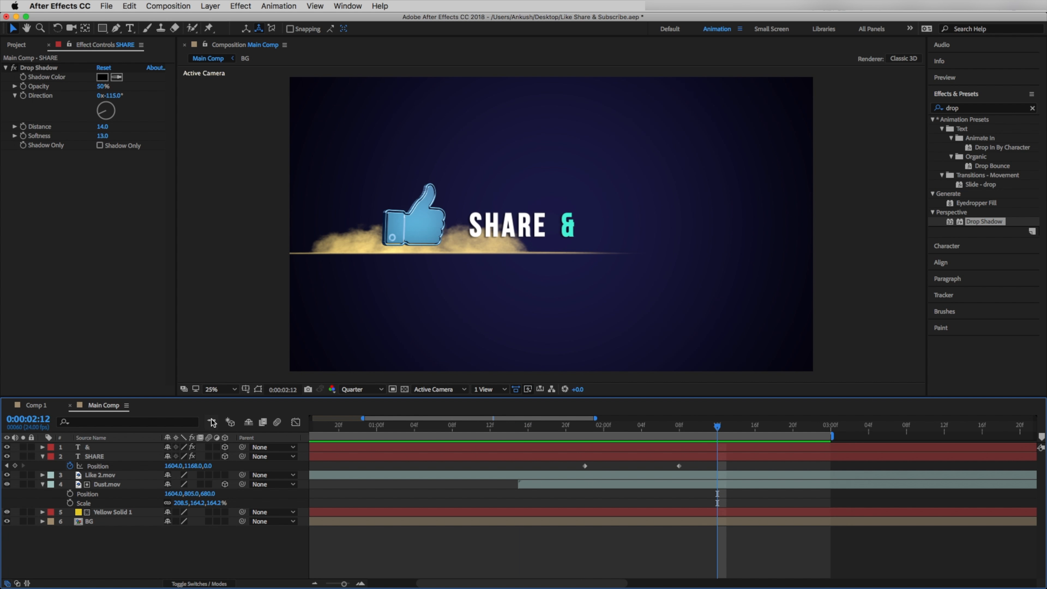
Apply the Evaporate text animation preset to the "&" layer at 0:00:02:12
left_click(102, 447)
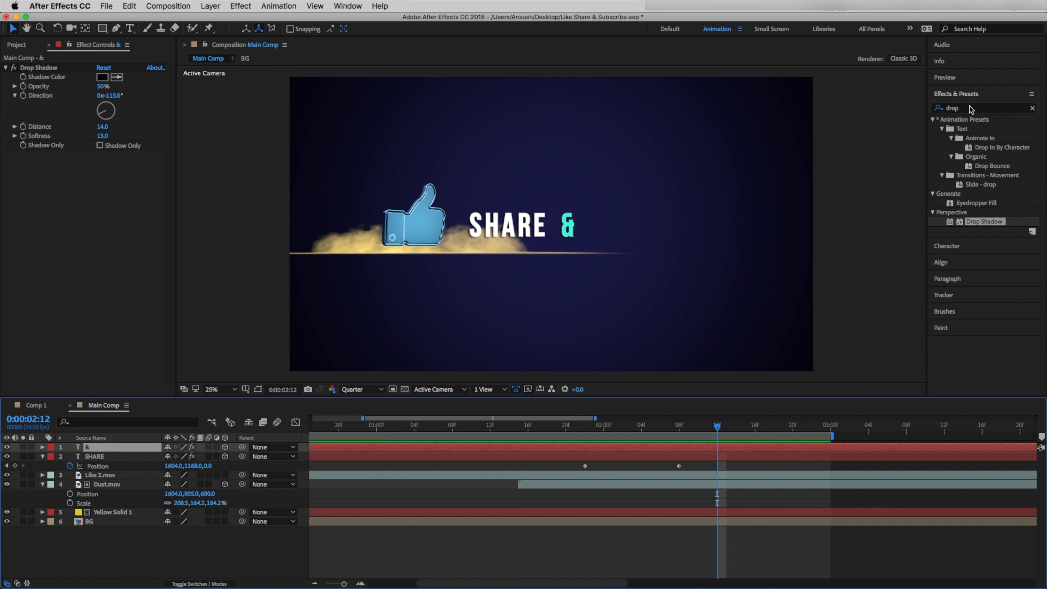
left_click_drag(969, 108, 883, 101)
type("eva")
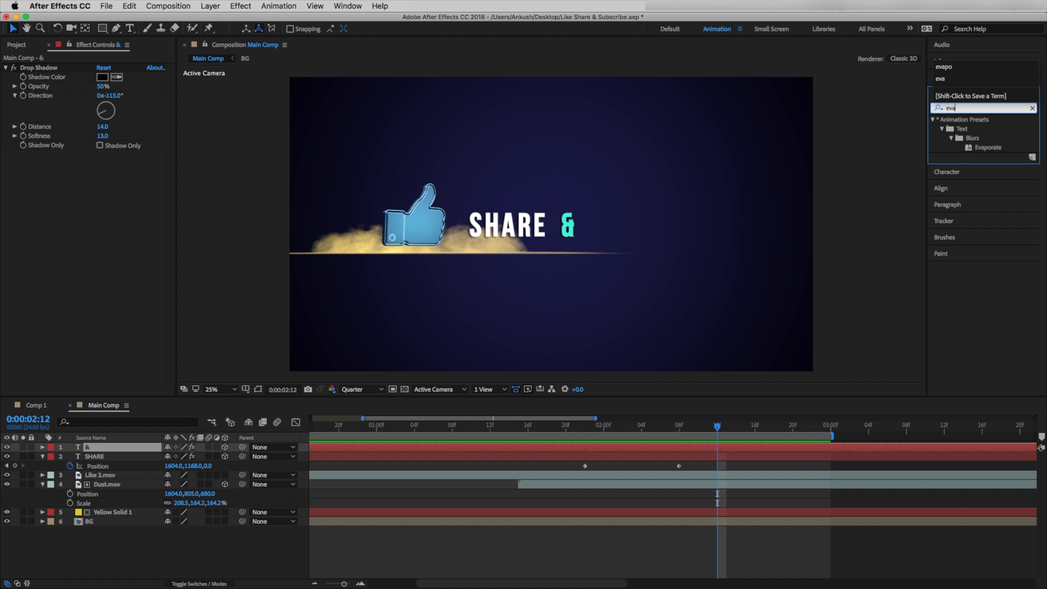
left_click_drag(989, 149, 116, 448)
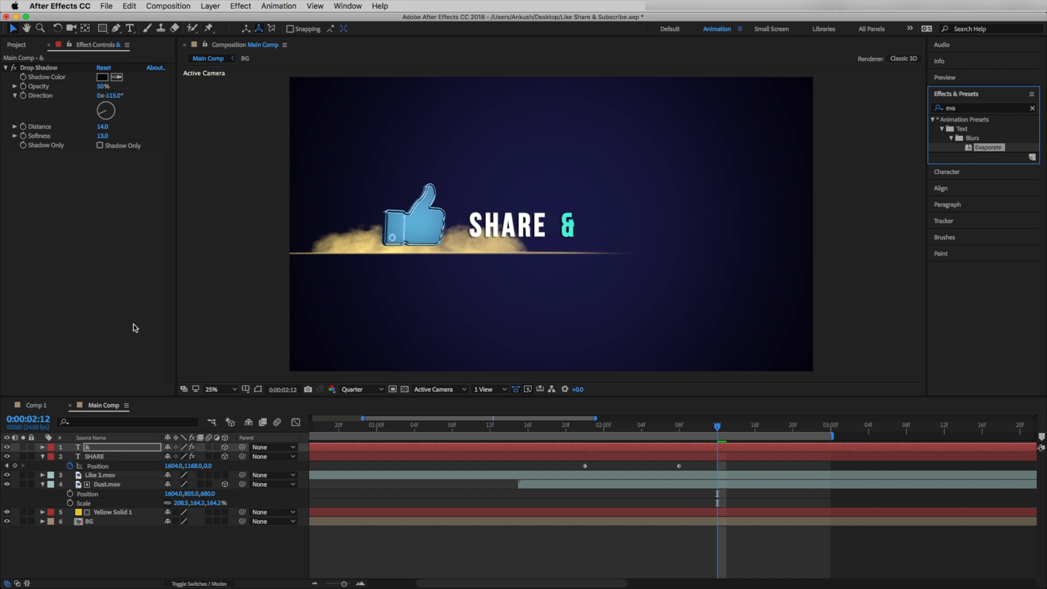
Reverse the "&" layer's Evaporate Offset keyframes, placing the end one at 0:00:02:08 and the start one at 0:00:02:16, and preview the result
left_click(706, 451)
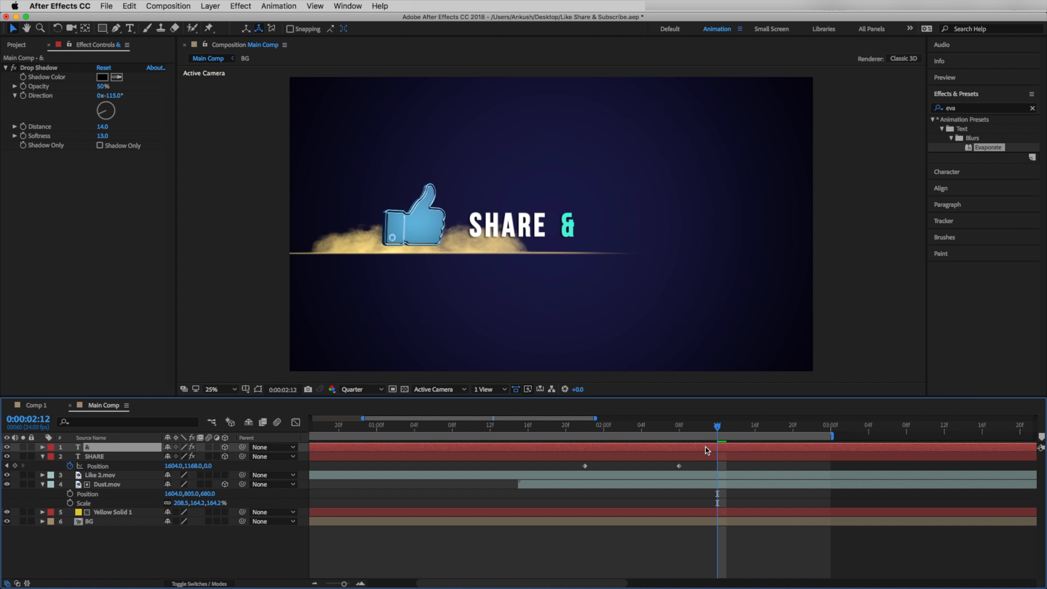
key("u")
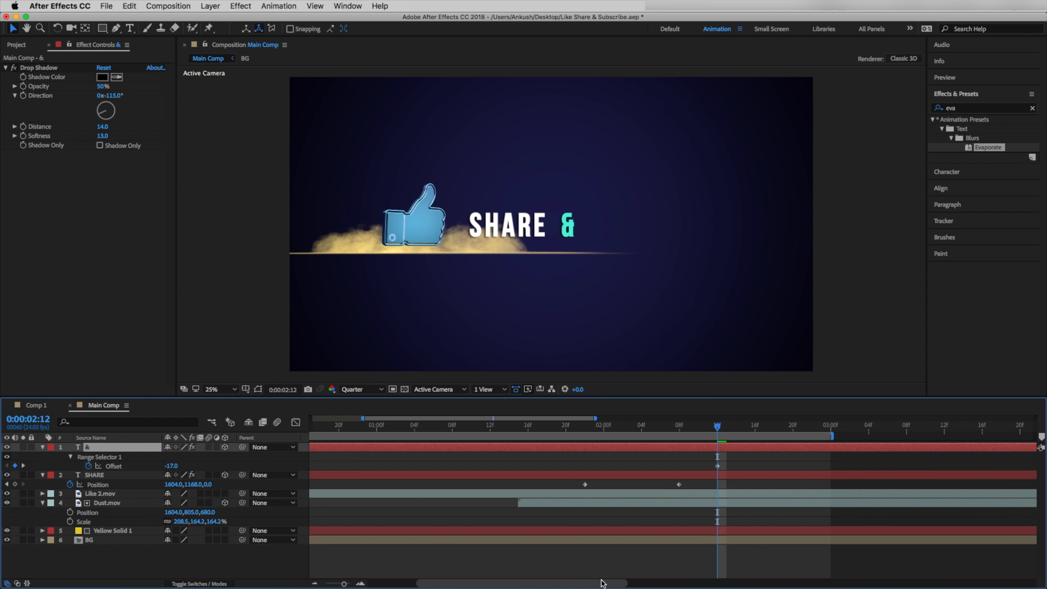
left_click_drag(345, 583, 332, 585)
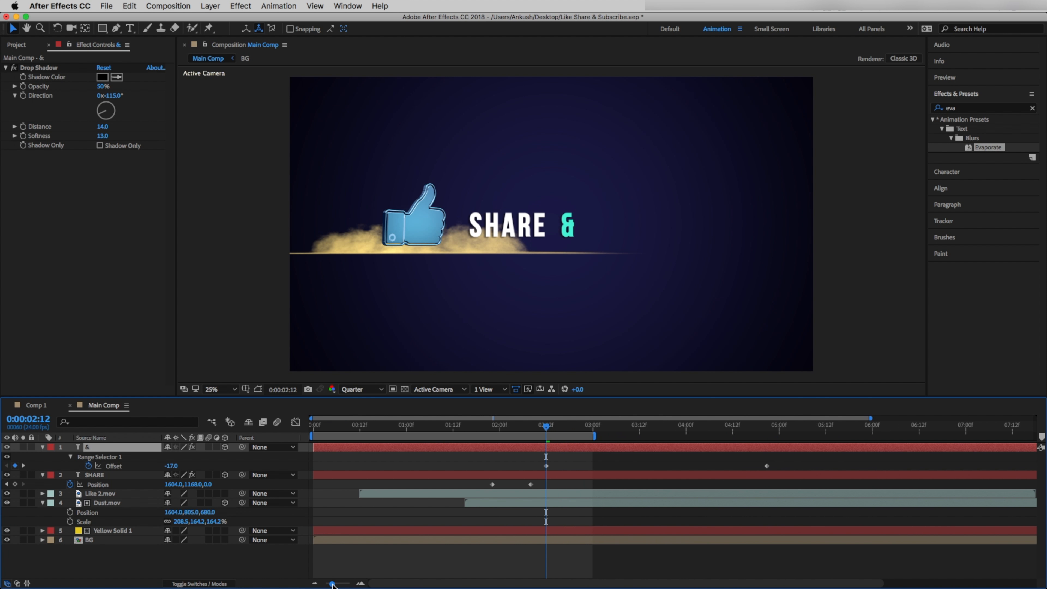
left_click_drag(765, 466, 531, 466)
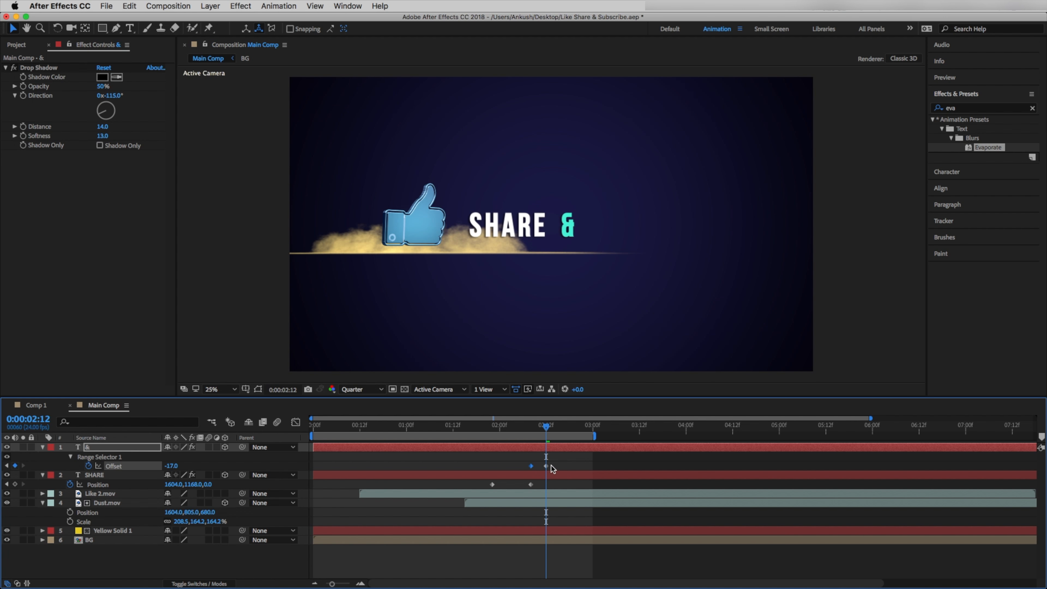
left_click(343, 583)
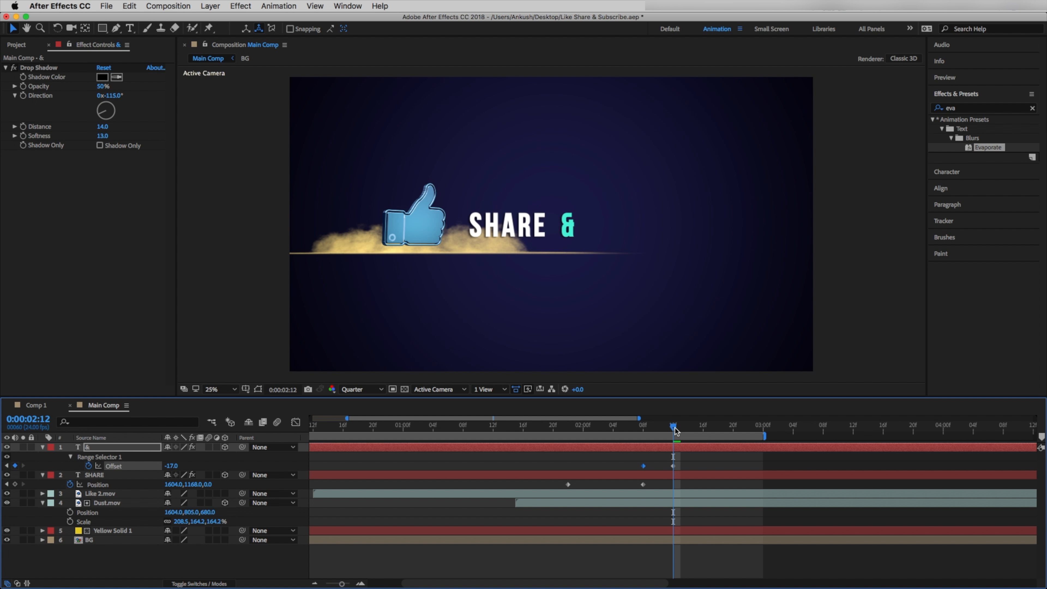
left_click_drag(675, 428, 287, 457)
left_click_drag(342, 583, 325, 583)
key("space")
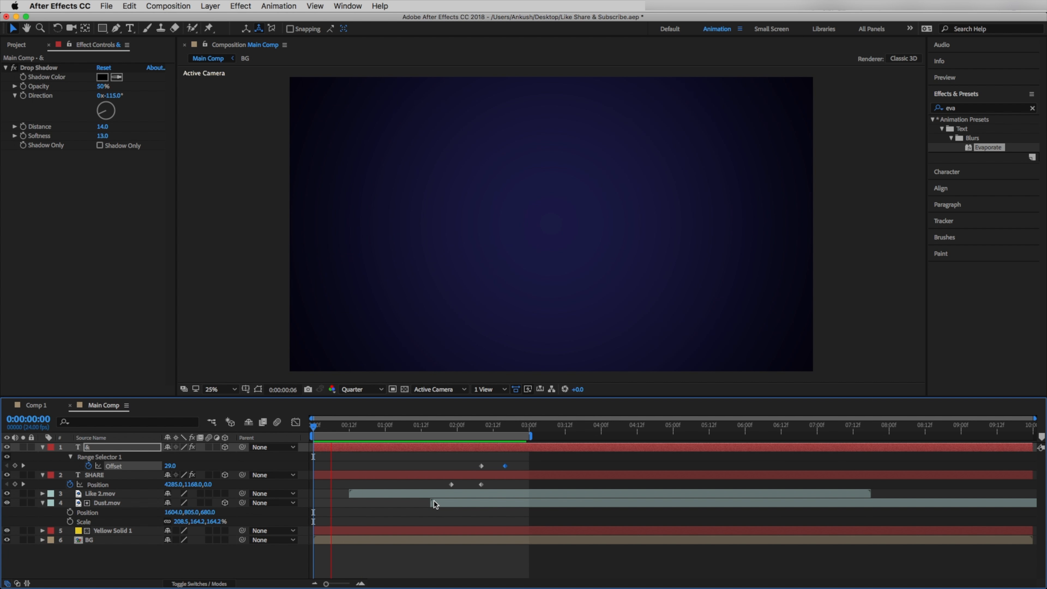
Apply Easy Ease to the "&" layer's Offset keyframes and the SHARE layer's Position keyframes
left_click_drag(439, 485, 516, 462)
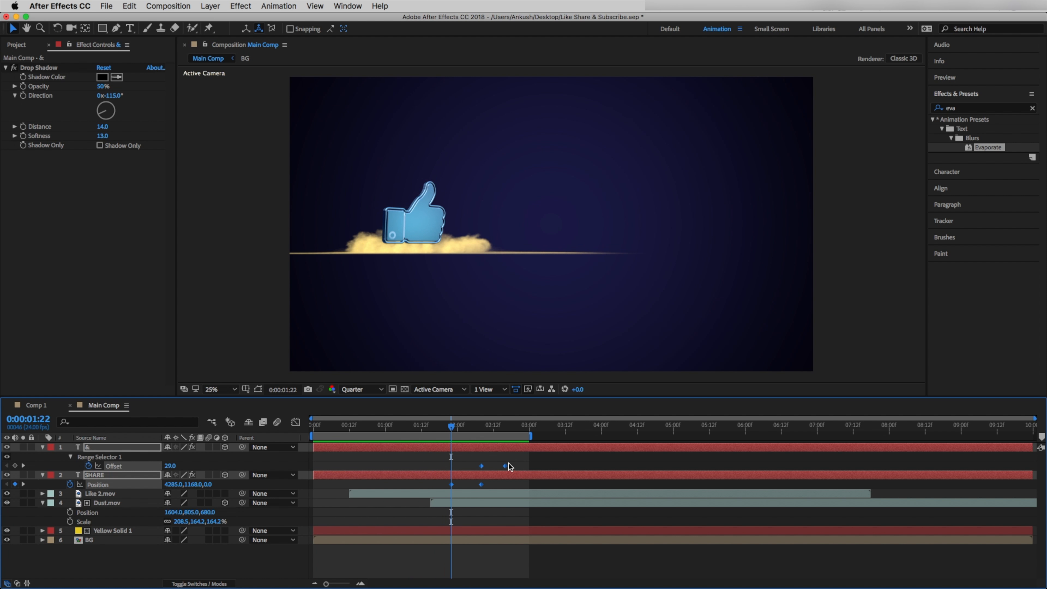
right_click(505, 465)
mouse_move(540, 575)
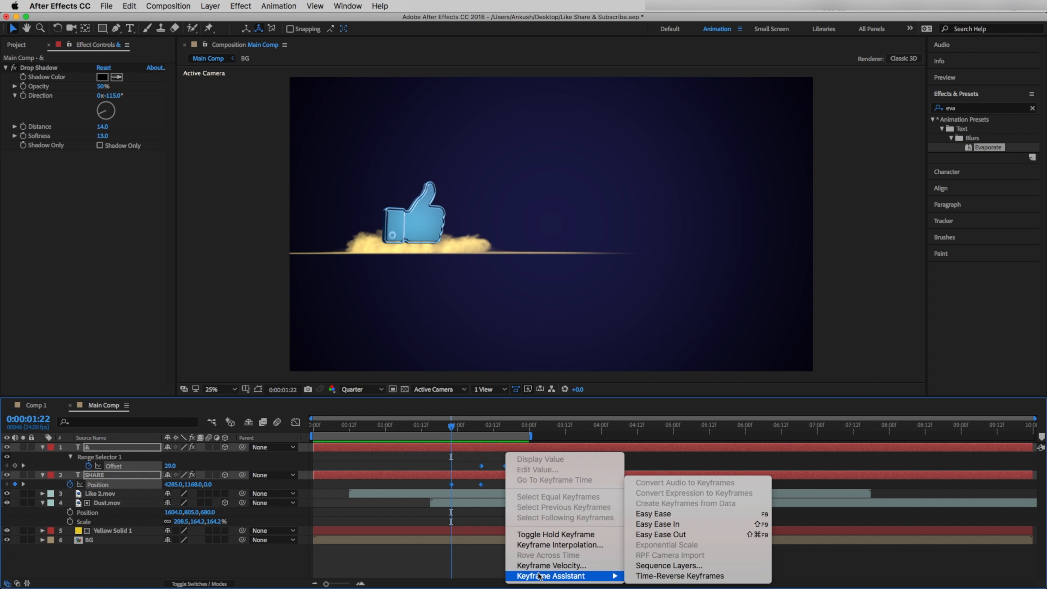
left_click(668, 514)
Reshape the speed graph of SHARE's Position keyframes so the motion peaks right at the start and slows down gradually into the last keyframe
left_click_drag(494, 481, 442, 487)
left_click(295, 421)
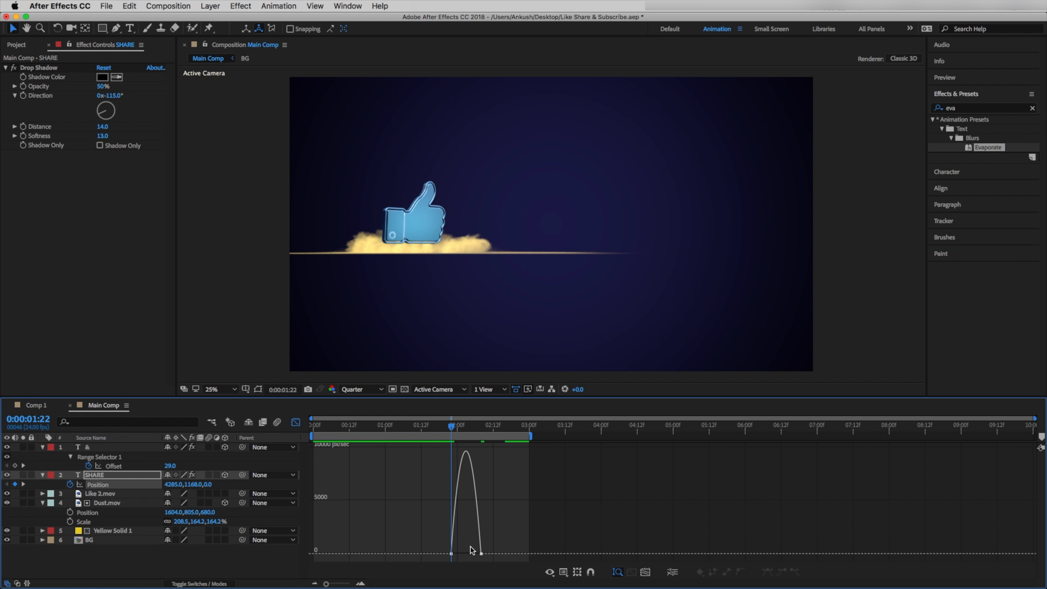
mouse_move(472, 550)
left_mouse_down()
mouse_move(489, 568)
mouse_move(463, 557)
left_mouse_up()
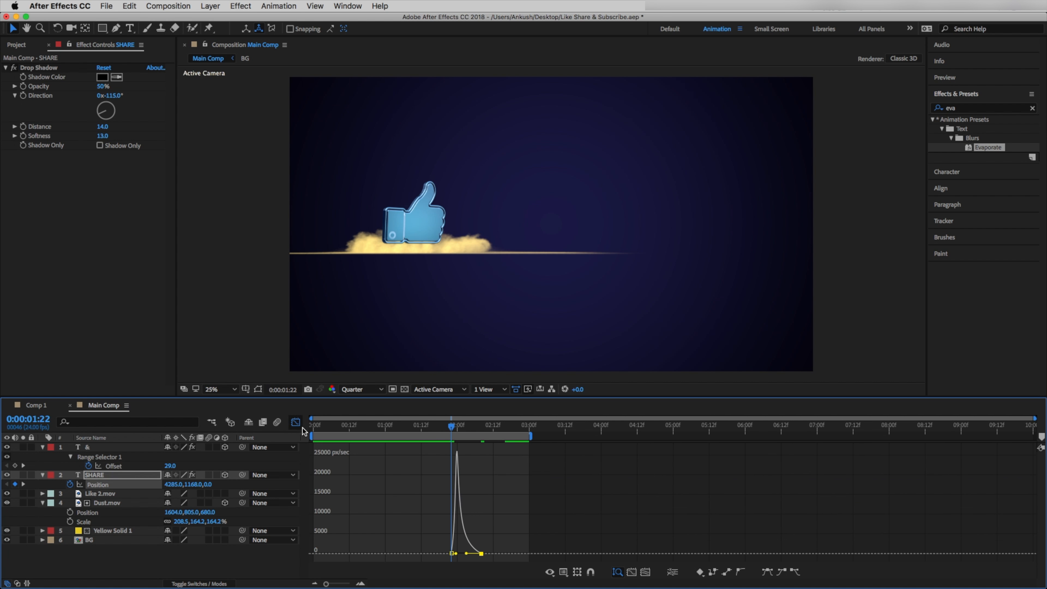
left_click(295, 422)
Increase the incoming ease of the last Offset keyframe on the "&" layer in its speed graph and preview the text animation
left_click_drag(473, 468, 516, 468)
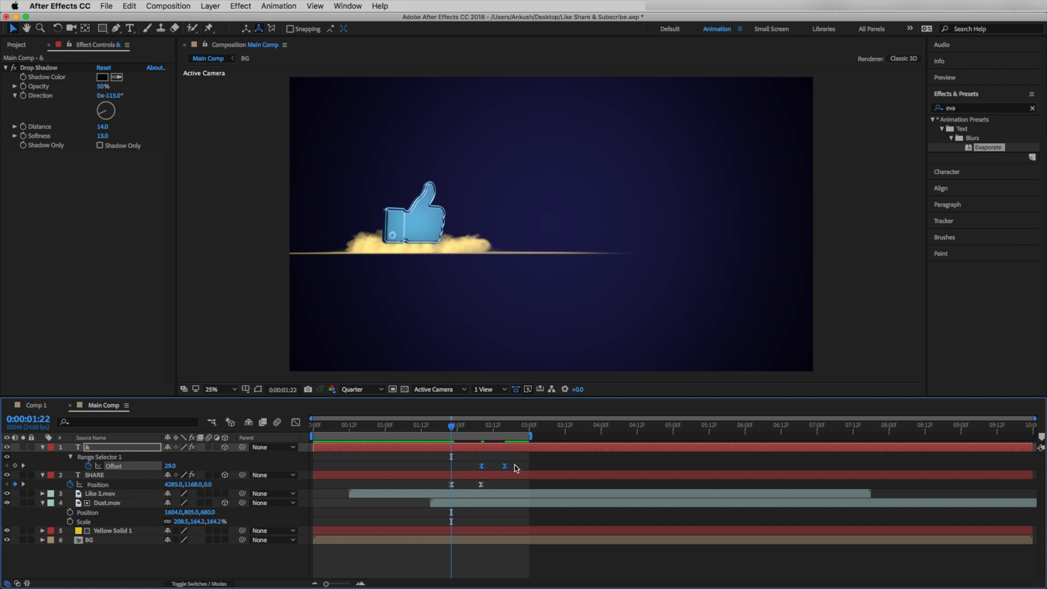
left_click(296, 421)
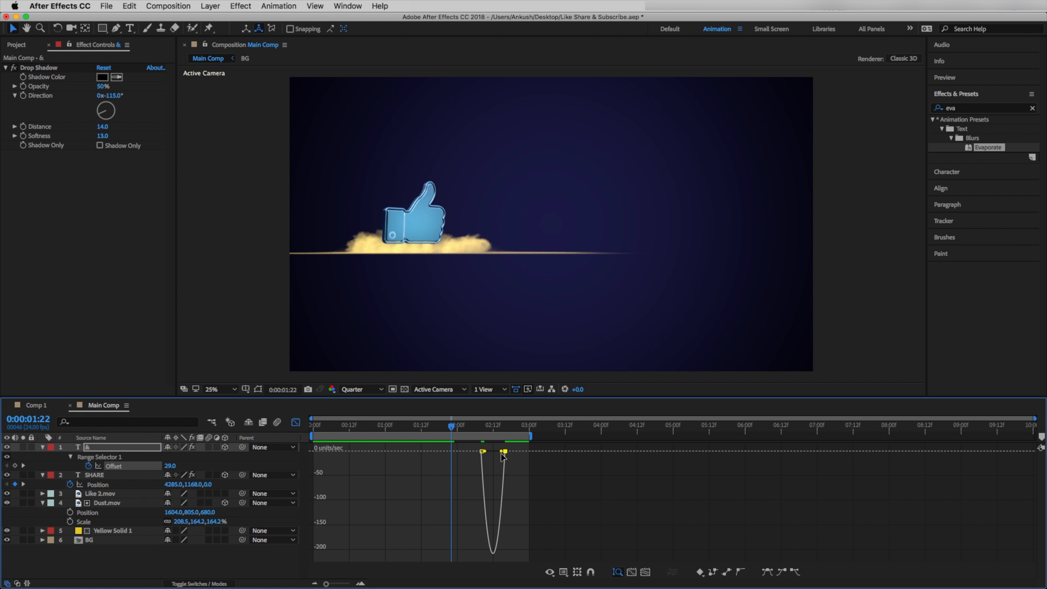
left_click_drag(494, 453, 400, 436)
left_click(293, 424)
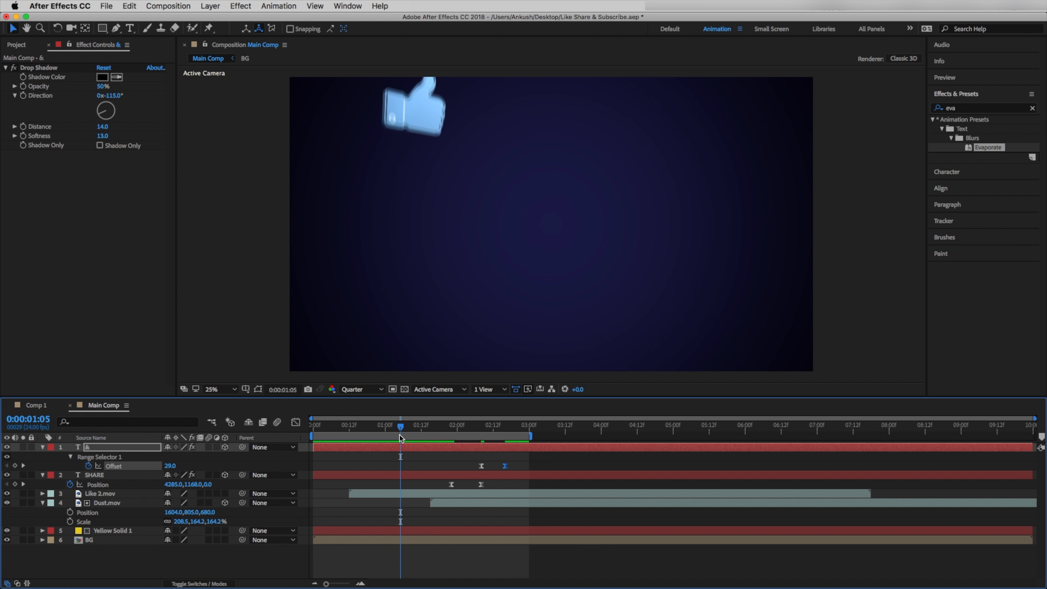
key("space")
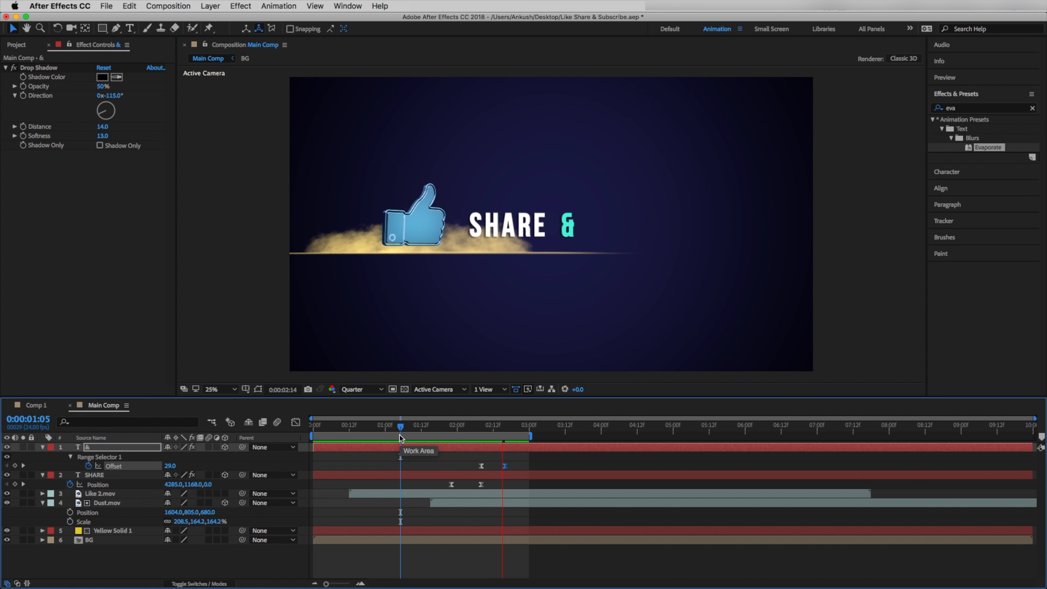
Shift SHARE's second Position keyframe to about 0:00:02:11 and the "&" Offset keyframes to about 0:00:02:11 and 0:00:02:23, and preview
left_click_drag(480, 484, 526, 470)
key("space")
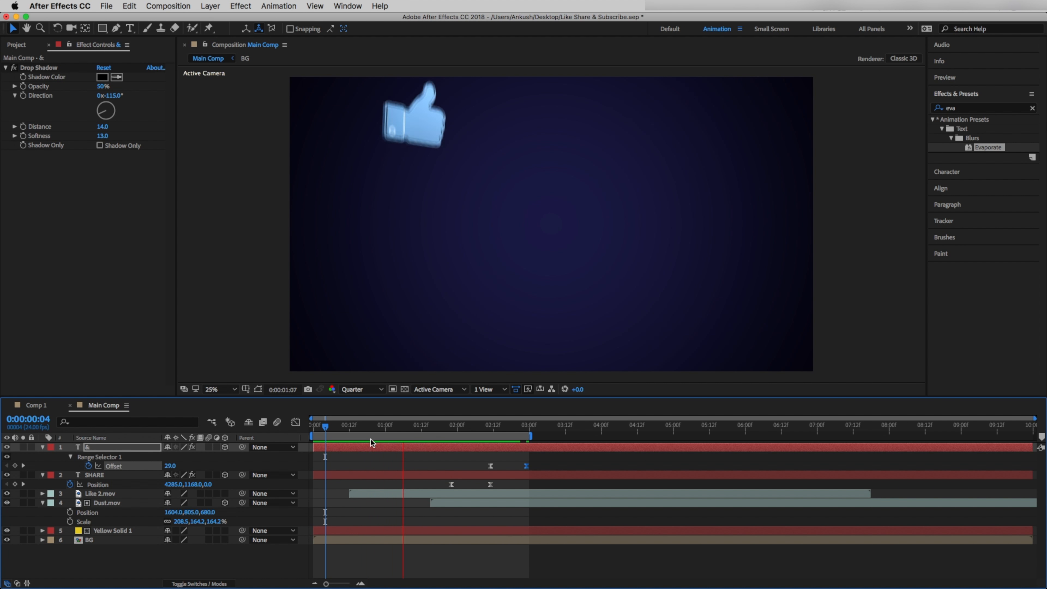
key("space")
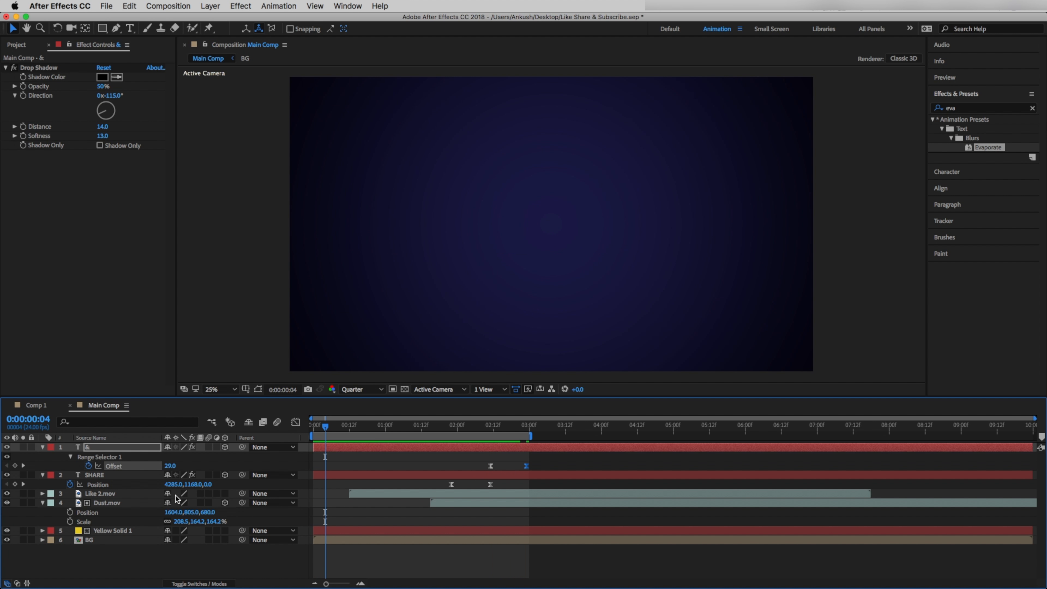
Pre-compose the "&" and SHARE layers into a new composition named Text Layer, moving all attributes
left_click(42, 447)
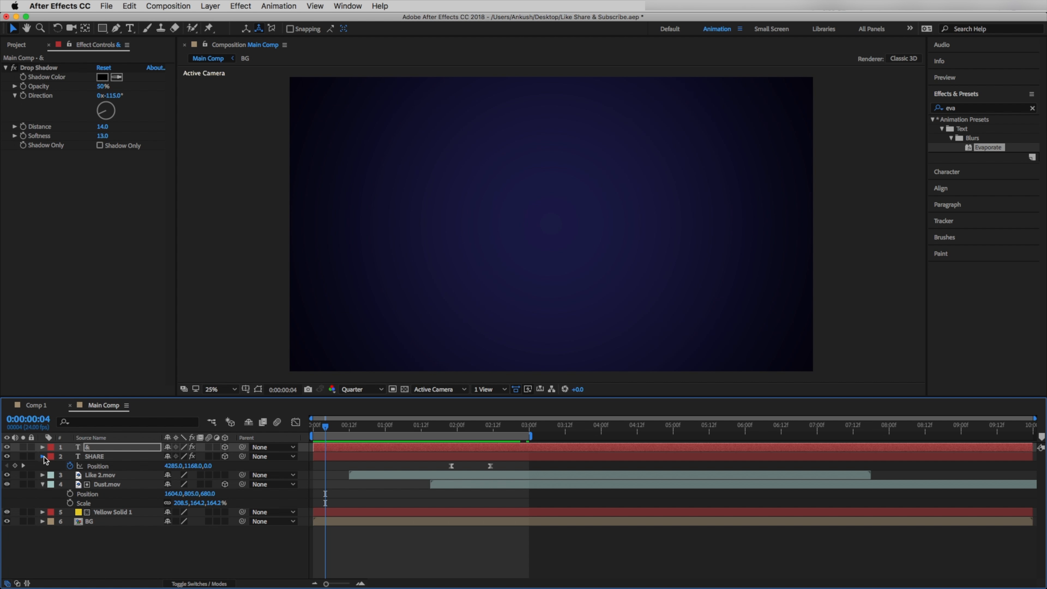
left_click(43, 456)
left_click(161, 547)
left_click(92, 448)
left_click(95, 457, "shift")
right_click(103, 458)
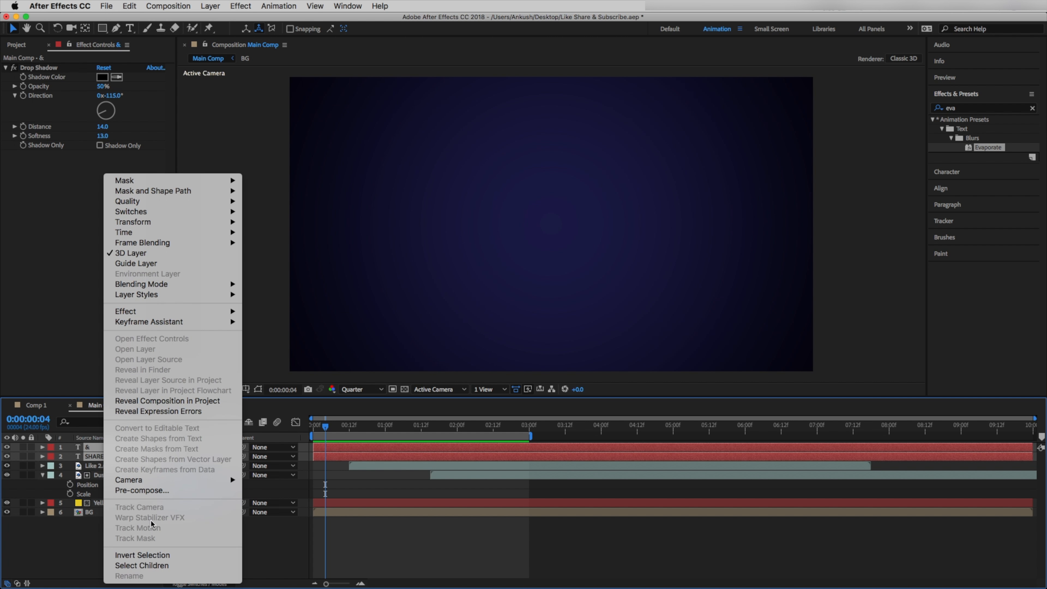
left_click(142, 490)
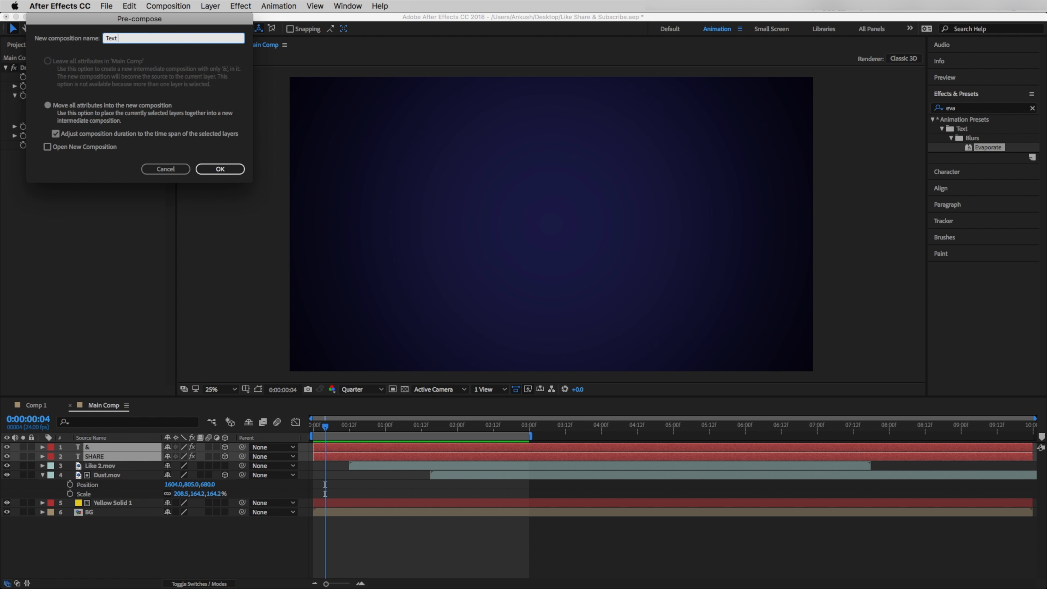
left_click(233, 175)
Enable motion blur for both text layers and for the composition inside Text Layer, and return to Main Comp
double_click(110, 446)
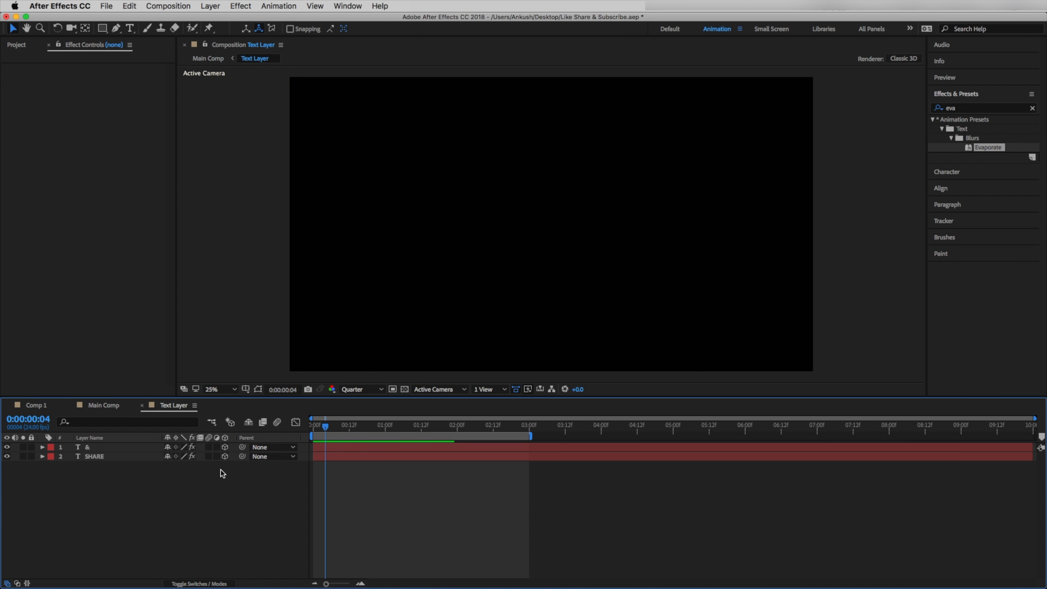
left_click(212, 456)
left_click(208, 446)
left_click(209, 457)
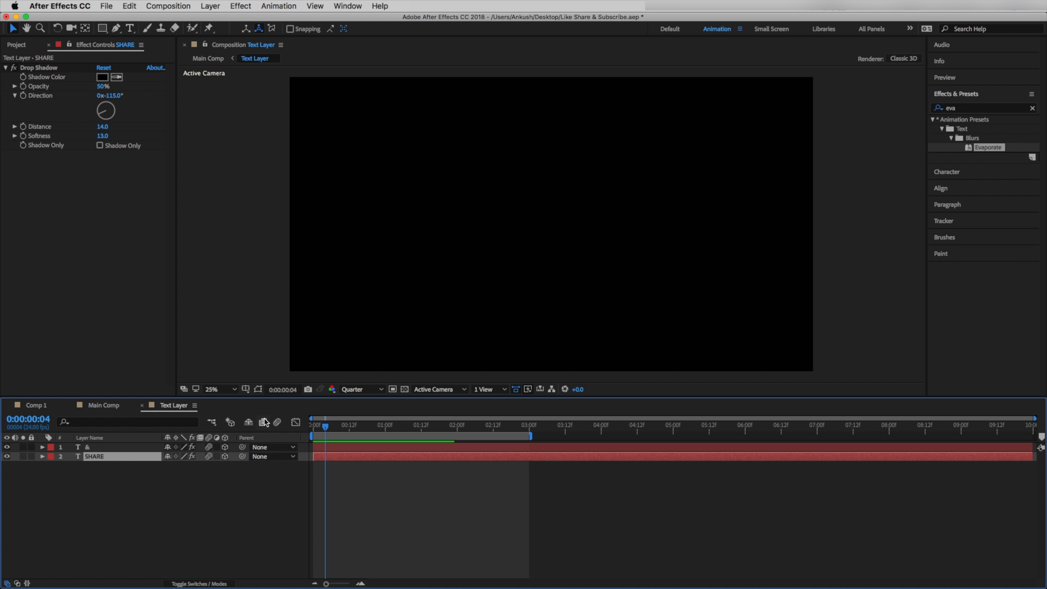
left_click(275, 423)
left_click(143, 405)
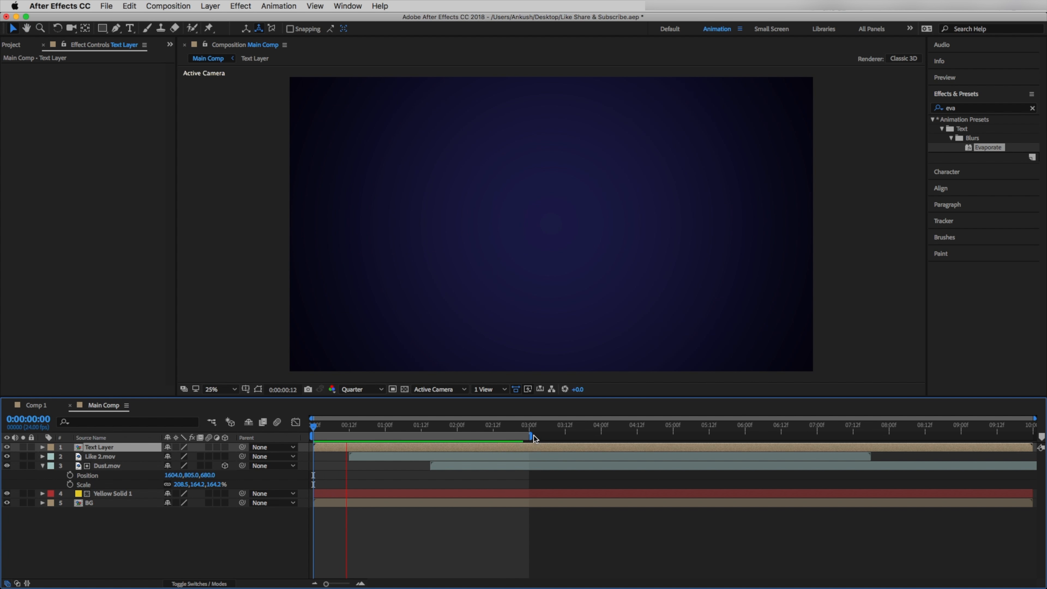
Extend Main Comp's work area end to about 0:00:07:10 and collapse the Dust.mov layer's properties
key("space")
left_click_drag(530, 435, 848, 436)
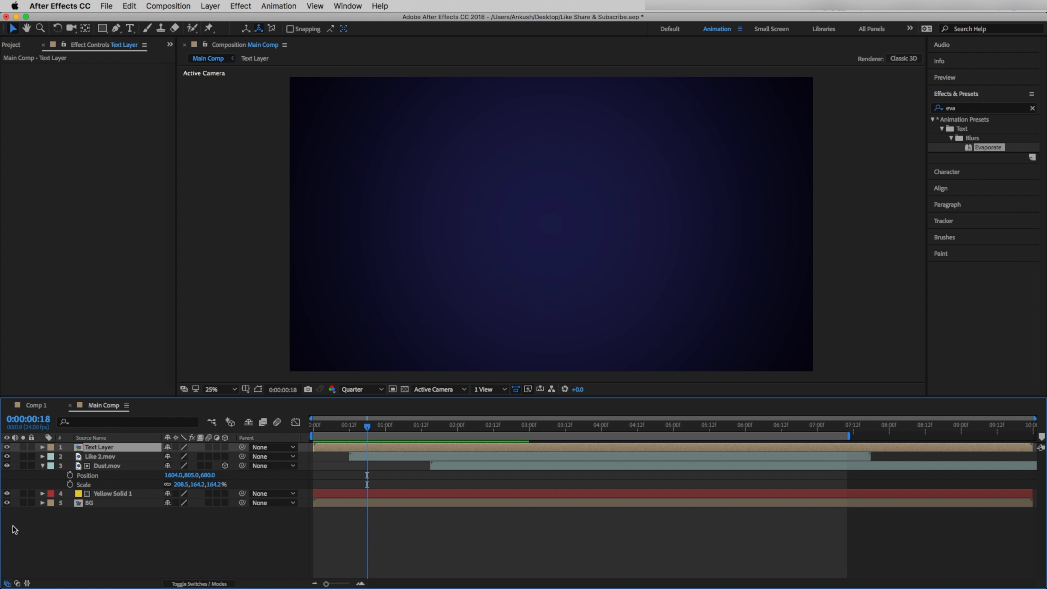
left_click(42, 466)
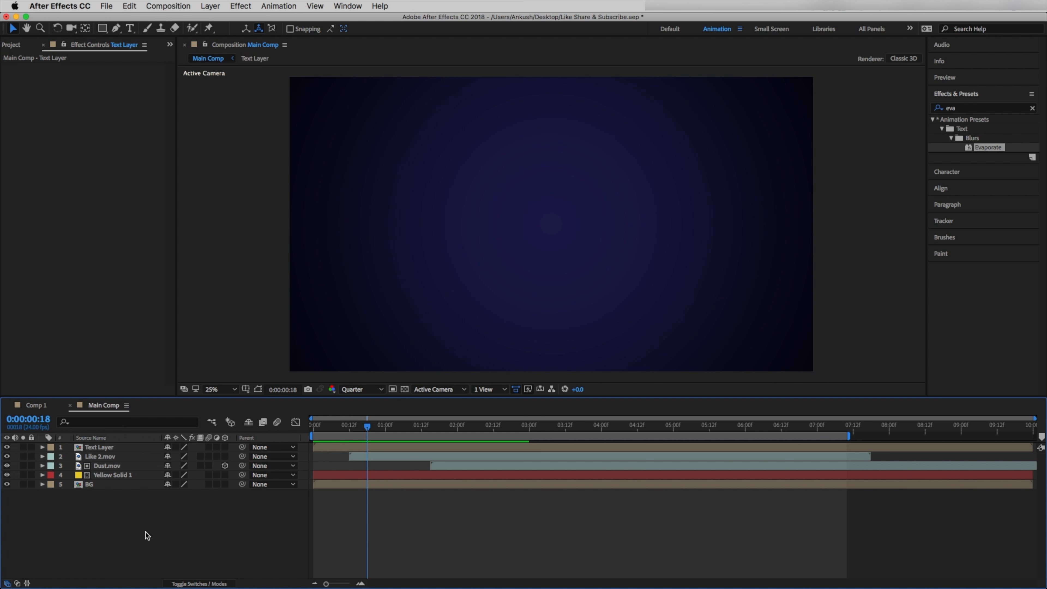
Switch to Finder, add Subscribe_2.mov as the uppermost layer of Main Comp and preview it from the start
key("super+Tab")
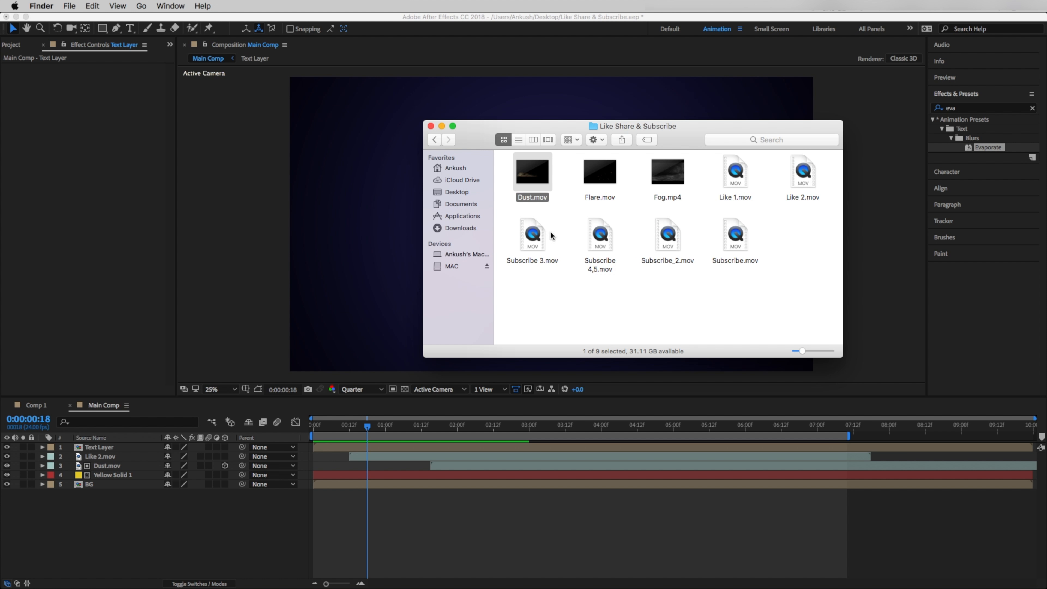
left_click_drag(672, 238, 124, 521)
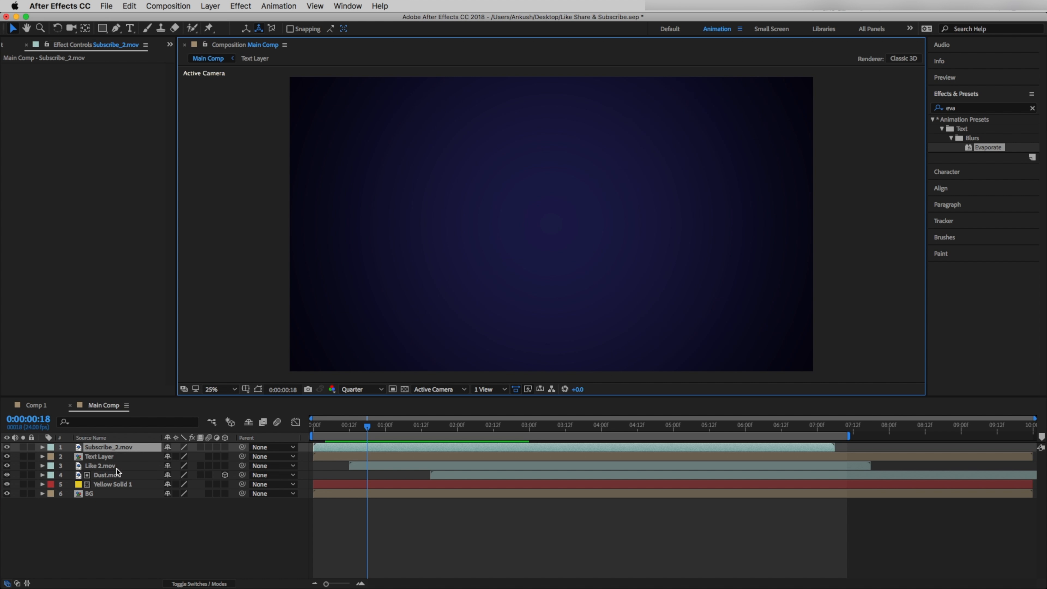
left_click_drag(369, 431, 3, 456)
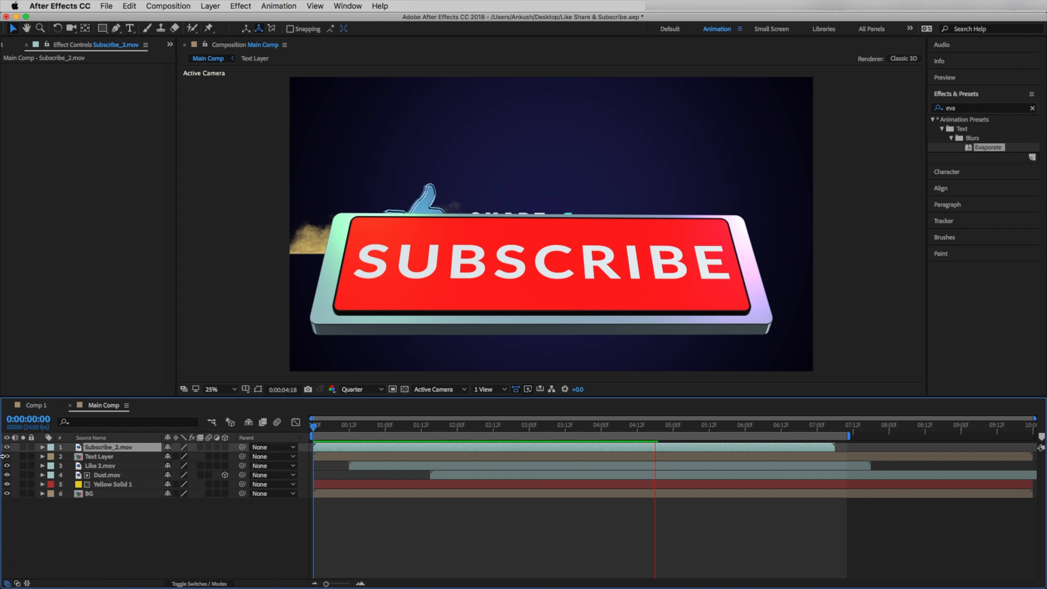
key("space")
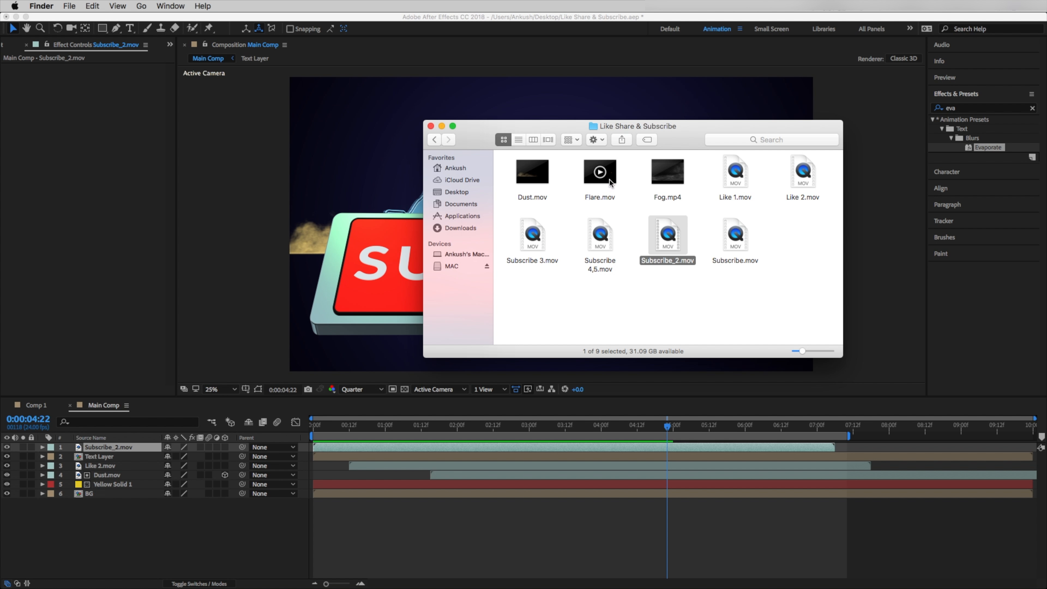
Add Flare.mov from the Like Share & Subscribe folder to Main Comp, start it at about 0:00:04:13 and preview the sparks
left_click_drag(609, 180, 126, 537)
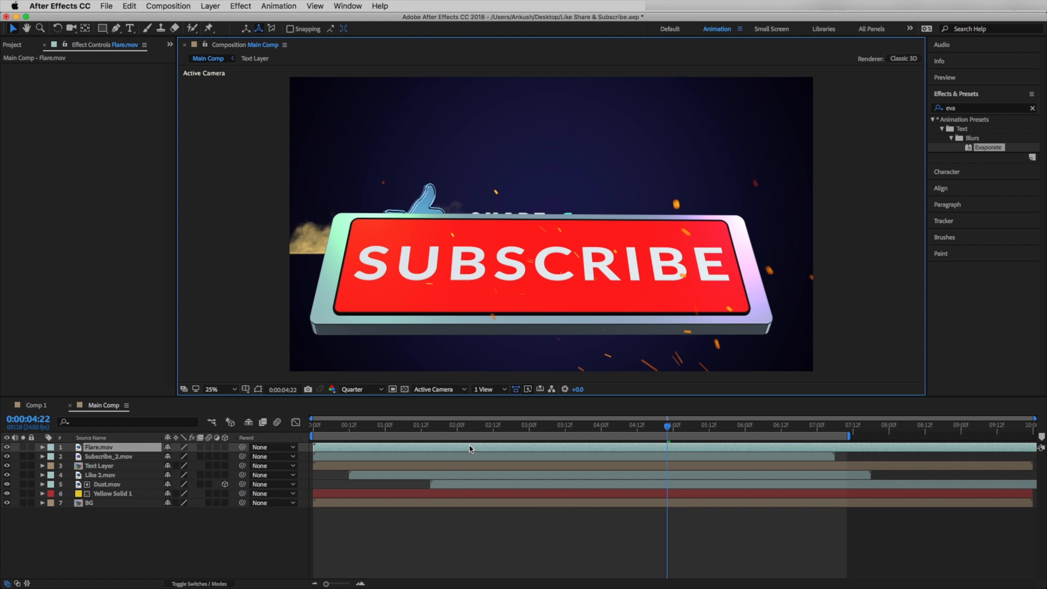
left_click_drag(469, 449, 817, 445)
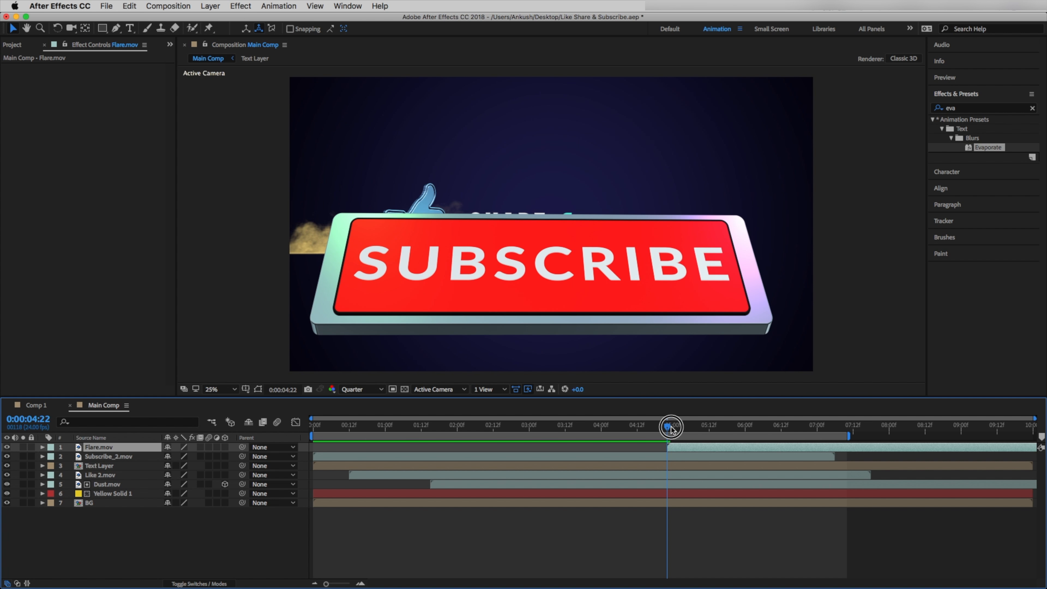
mouse_move(670, 428)
left_mouse_down()
mouse_move(701, 435)
mouse_move(675, 447)
left_mouse_up()
left_click(615, 436)
key("space")
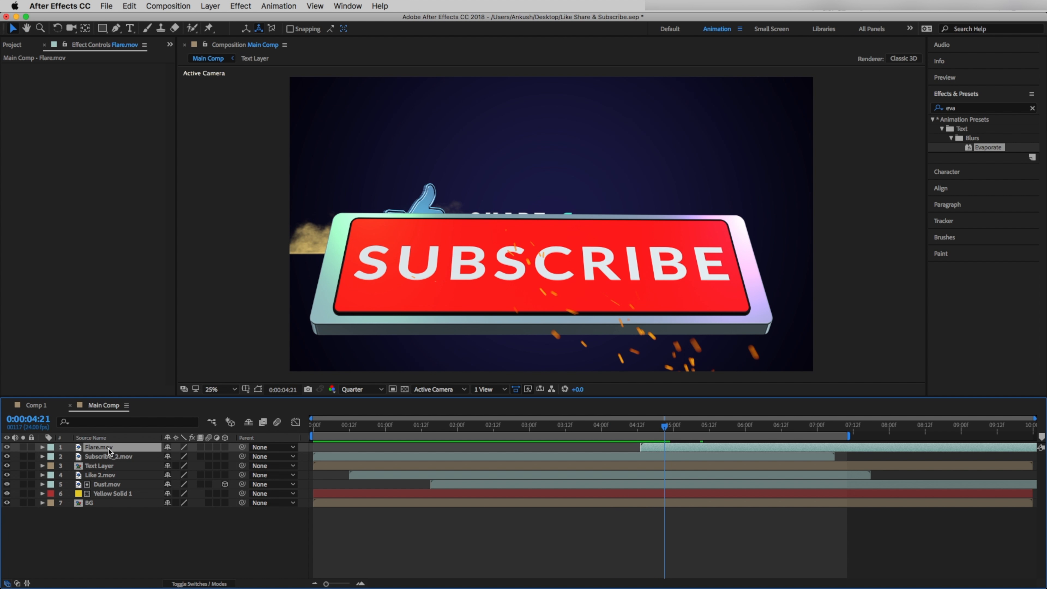
Place the Flare.mov layer directly beneath Subscribe_2.mov and preview from about 0:00:04:10
left_click_drag(103, 447, 104, 456)
left_click(631, 435)
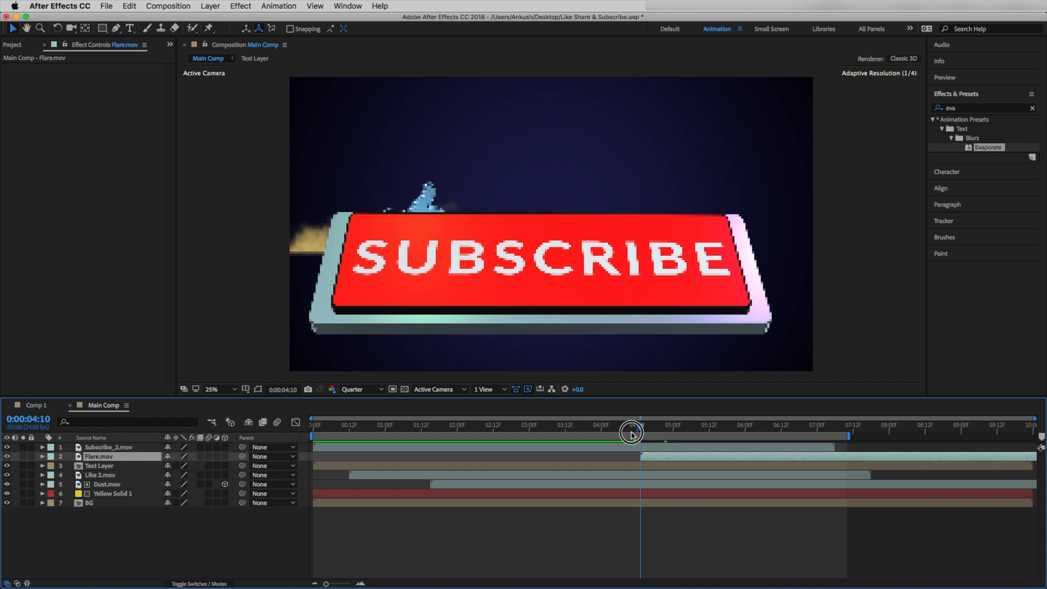
key("space")
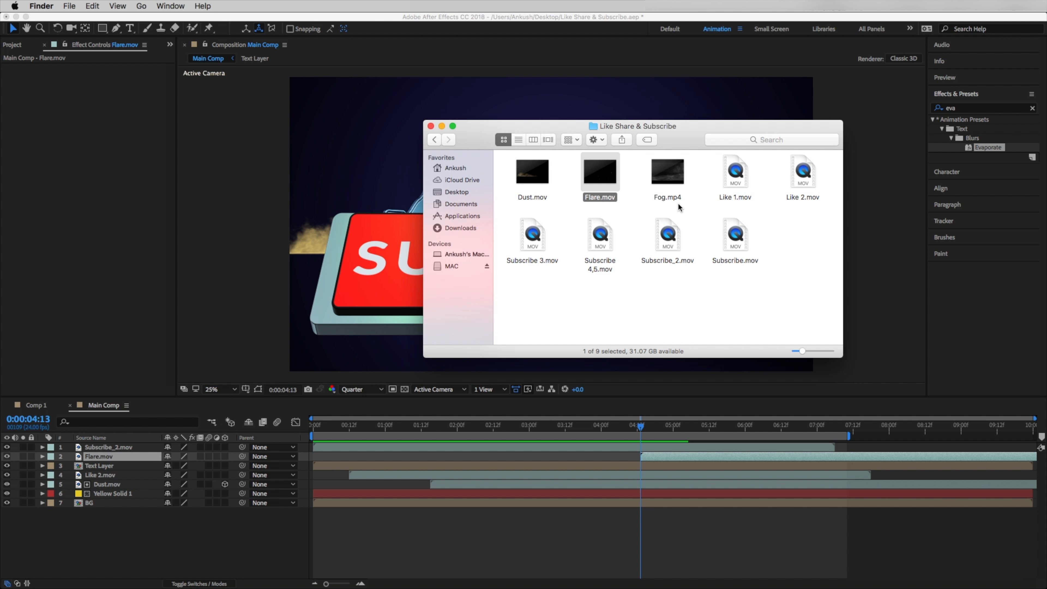
Add Fog.mp4 to Main Comp and place its layer between Like 2.mov and Dust.mov
left_click_drag(679, 194, 149, 543)
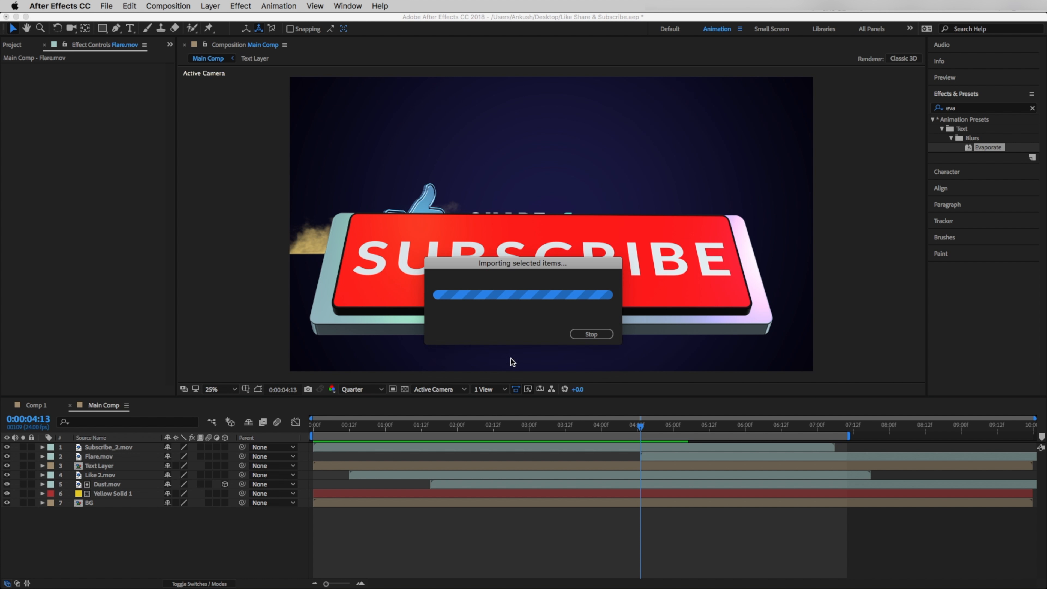
left_click(105, 449)
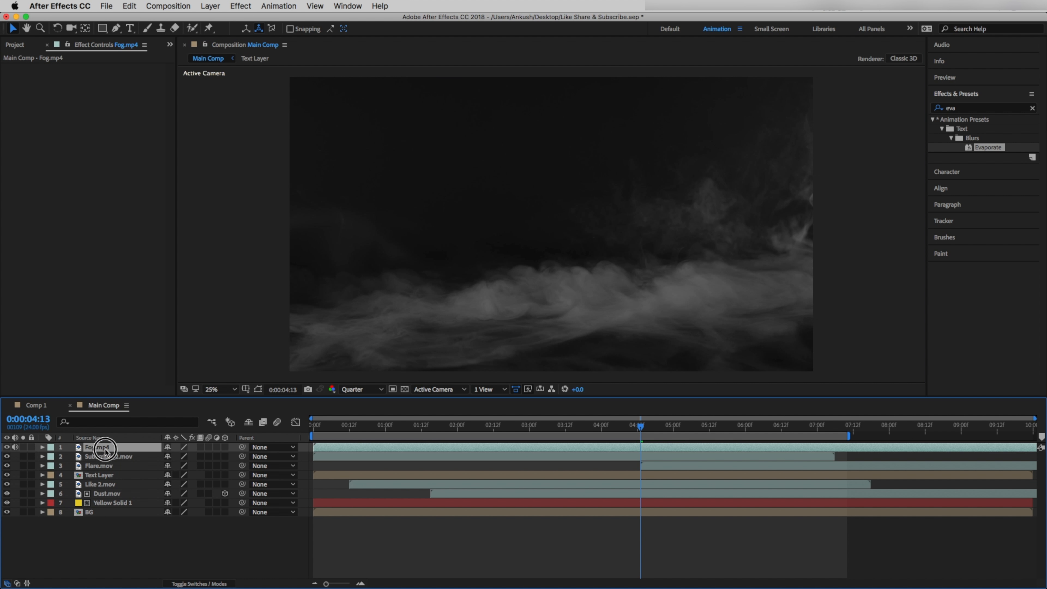
left_click_drag(105, 450, 118, 485)
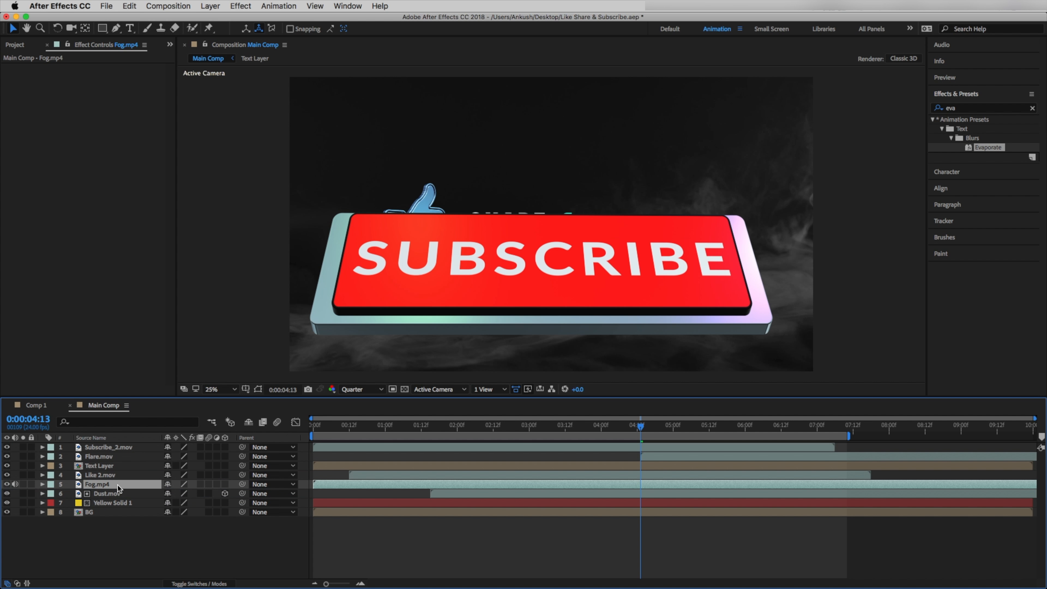
Show the layer blending modes and set the Fog.mp4 layer's mode to Add
left_click(199, 584)
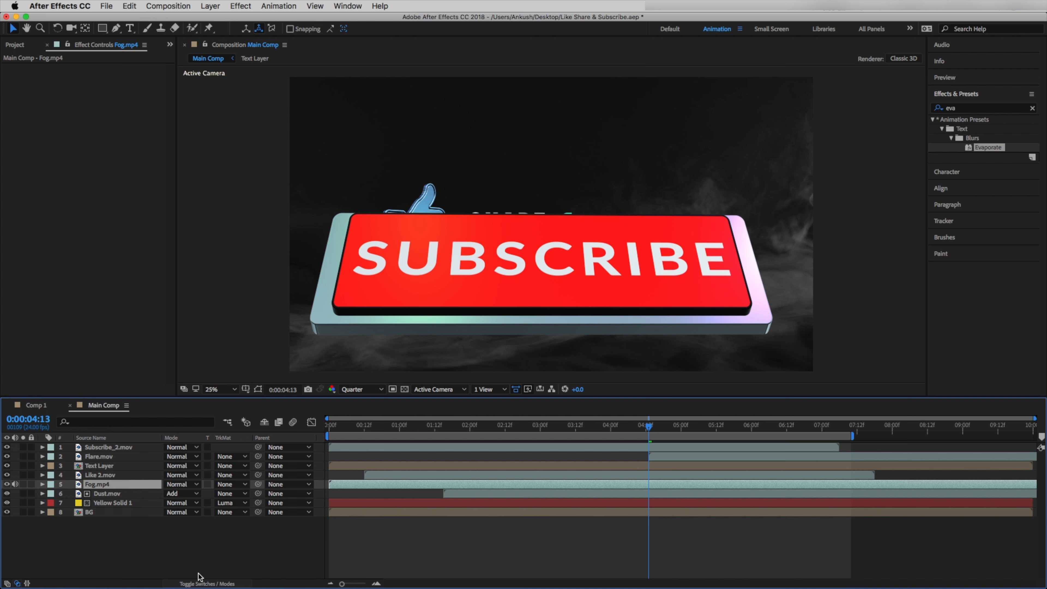
left_click(194, 486)
left_click(190, 254)
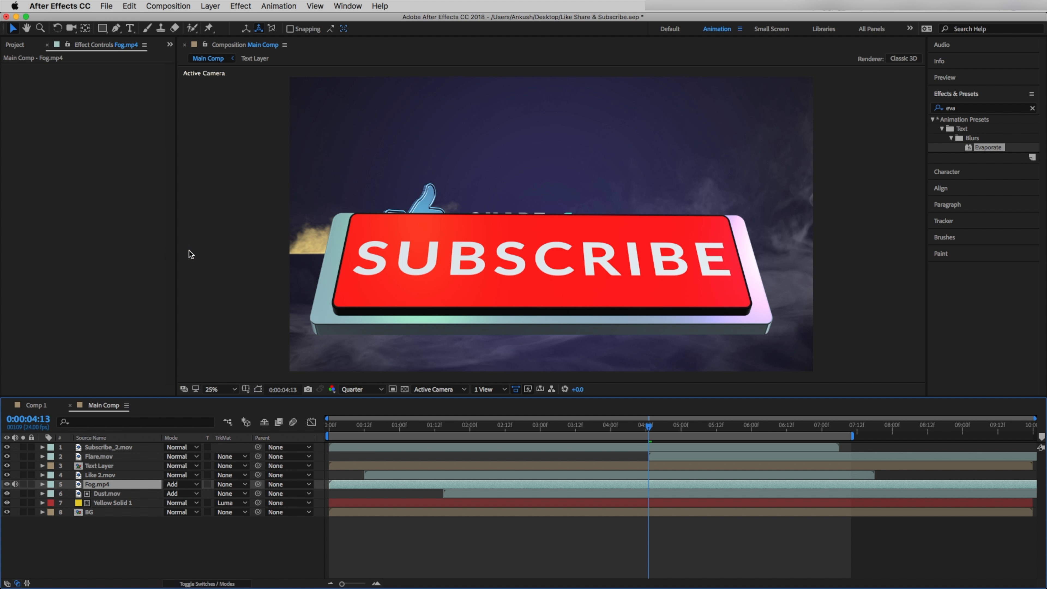